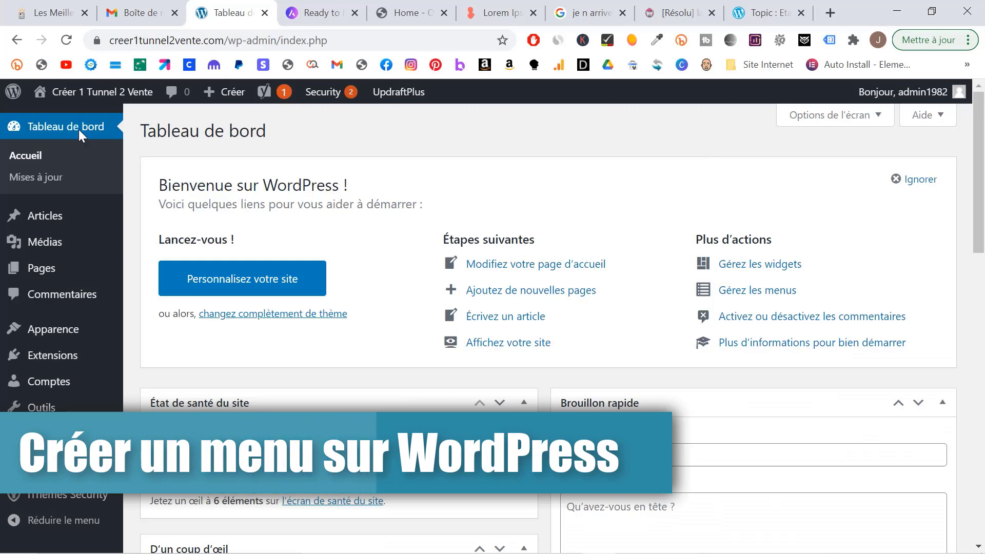
- Create a WordPress menu named "menu principal" and assign it to the Menu principal and Menu mobile locations
{"action": "mouse_move", "coordinate": [56, 337]}
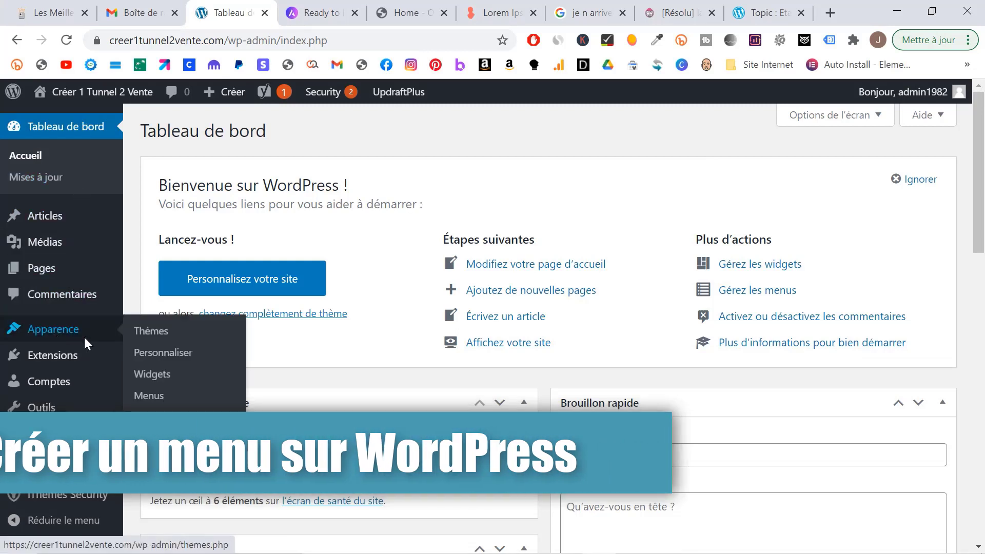
{"action": "left_click", "coordinate": [157, 395]}
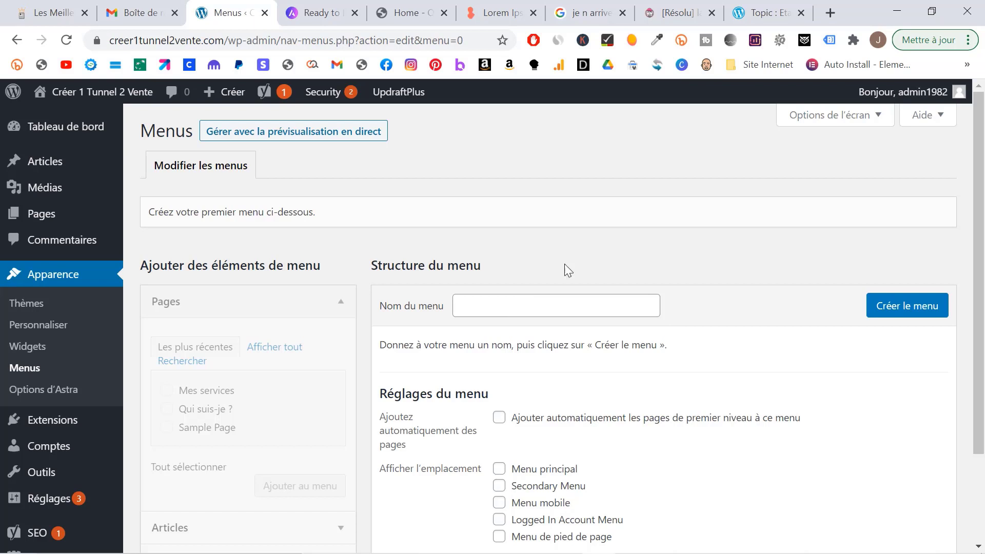
{"action": "left_click", "coordinate": [535, 304]}
{"action": "type", "text": "menu principal"}
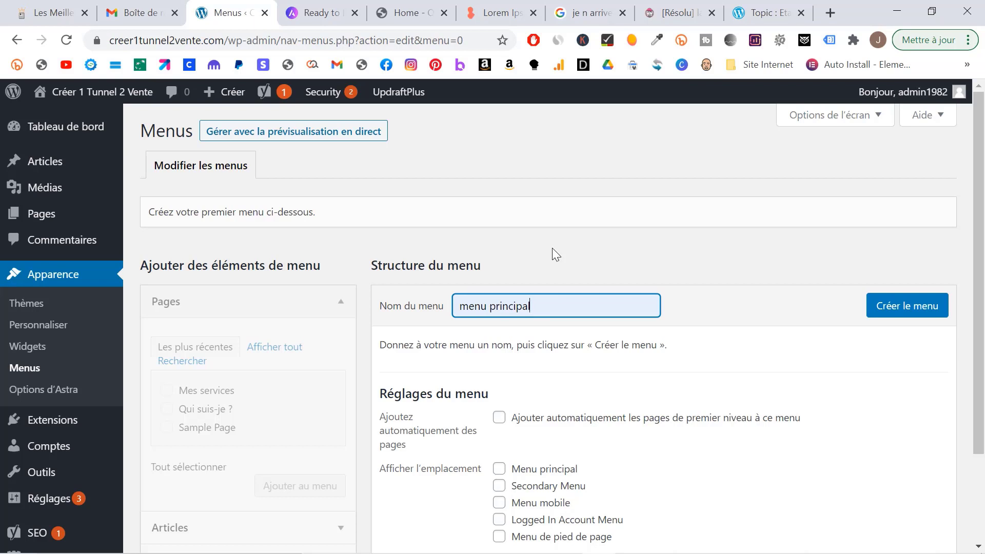
{"action": "scroll", "coordinate": [749, 295], "scroll_direction": "down", "scroll_amount": 1}
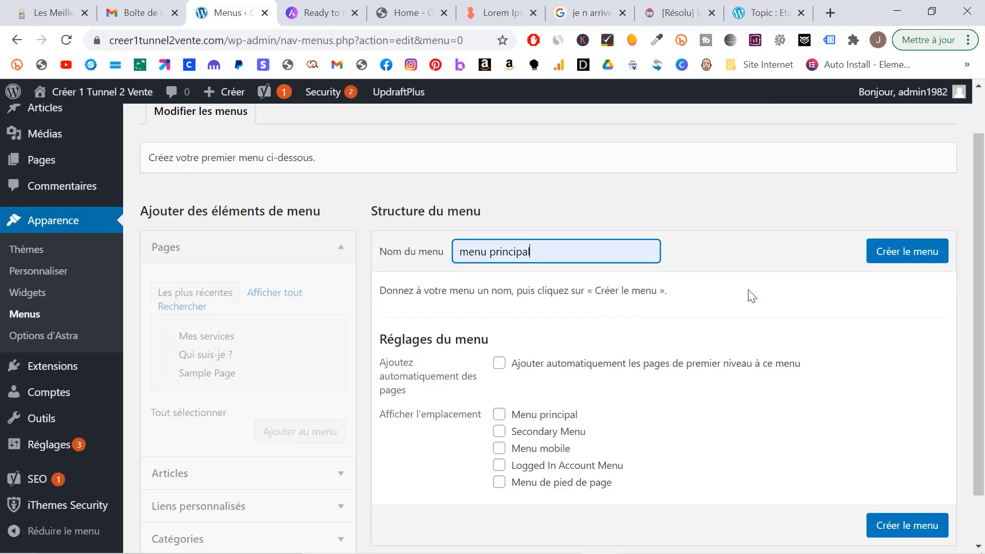
{"action": "left_click", "coordinate": [499, 415]}
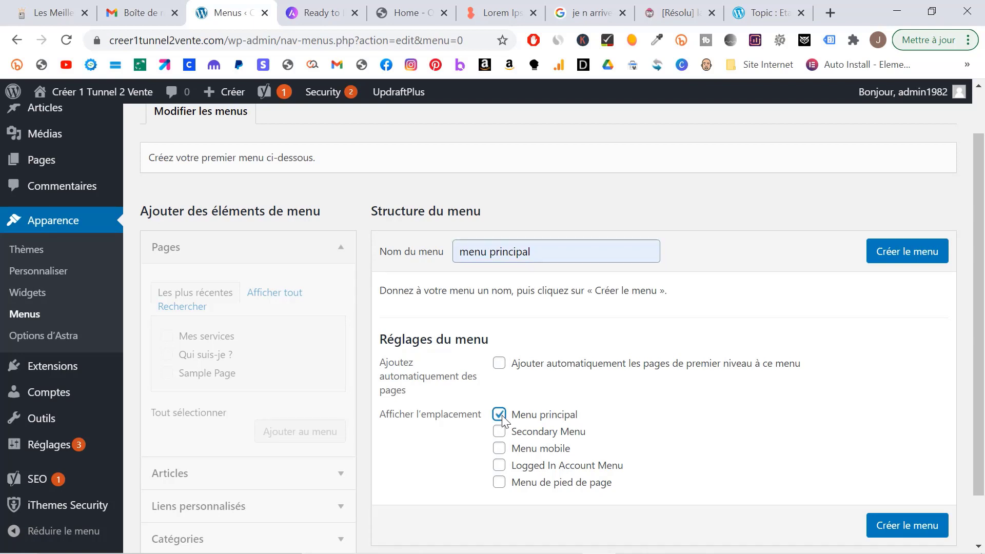
{"action": "left_click", "coordinate": [502, 453]}
{"action": "left_click", "coordinate": [903, 255]}
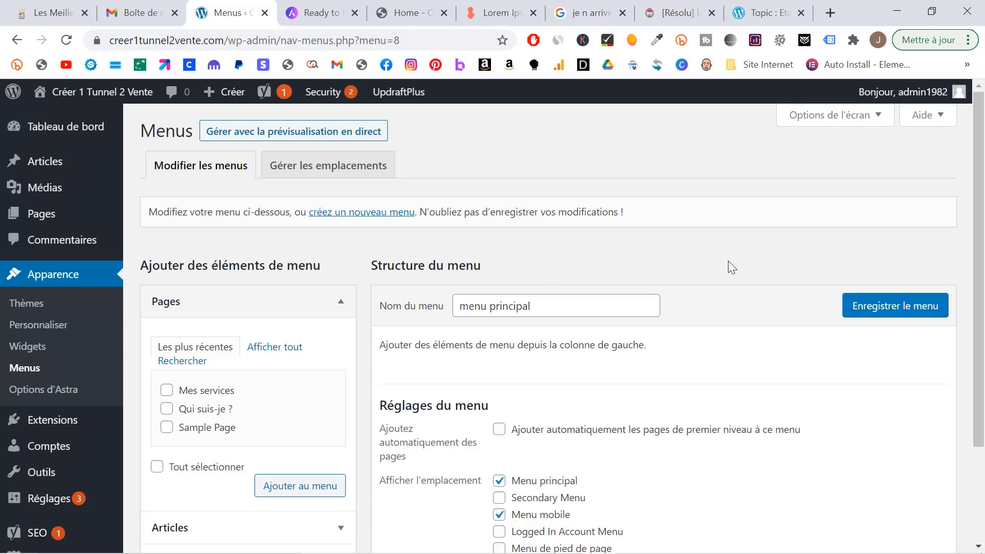
- Add the pages Mes services and Qui suis-je ? to the menu
{"action": "scroll", "coordinate": [622, 272], "scroll_direction": "down", "scroll_amount": 1}
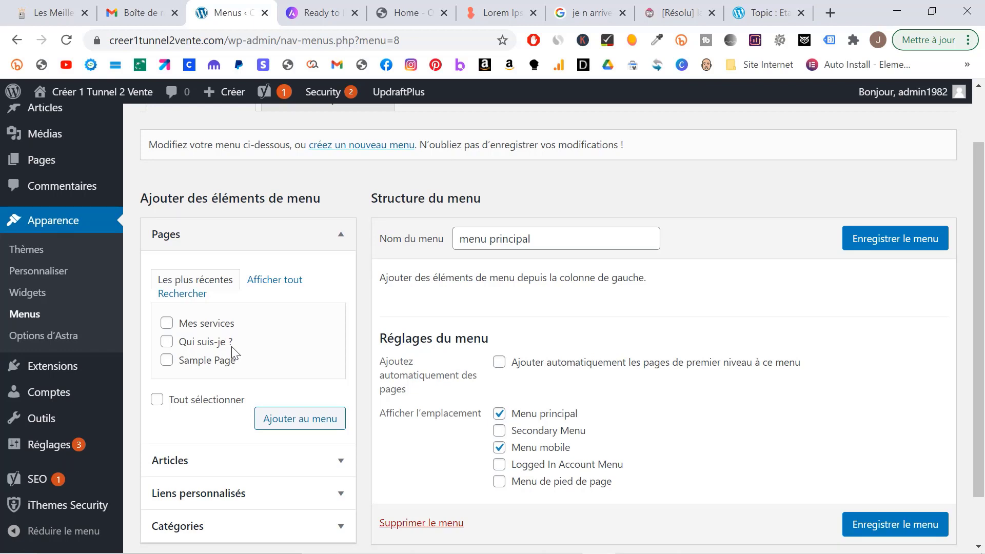
{"action": "left_click", "coordinate": [167, 323]}
{"action": "left_click", "coordinate": [168, 342]}
{"action": "left_click", "coordinate": [298, 419]}
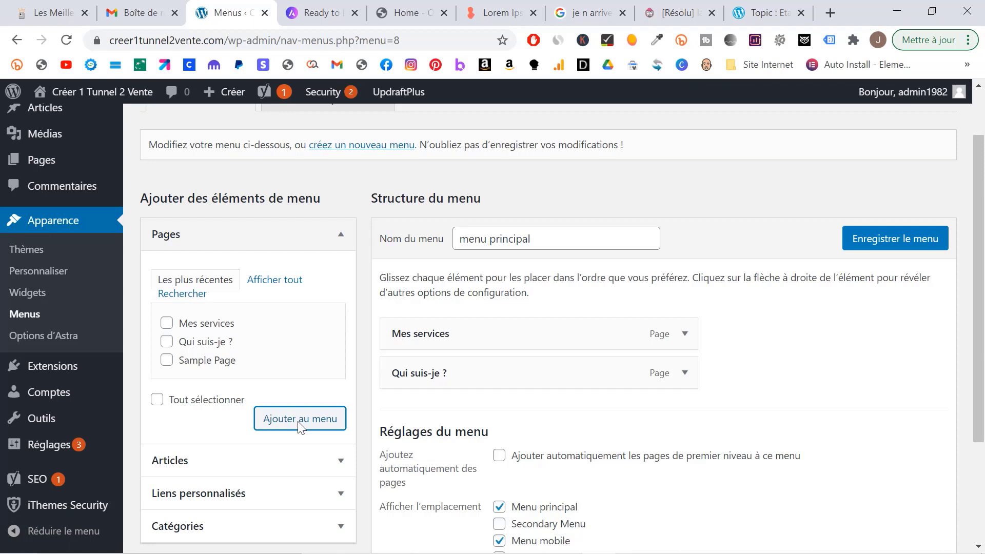
{"action": "left_click", "coordinate": [287, 498]}
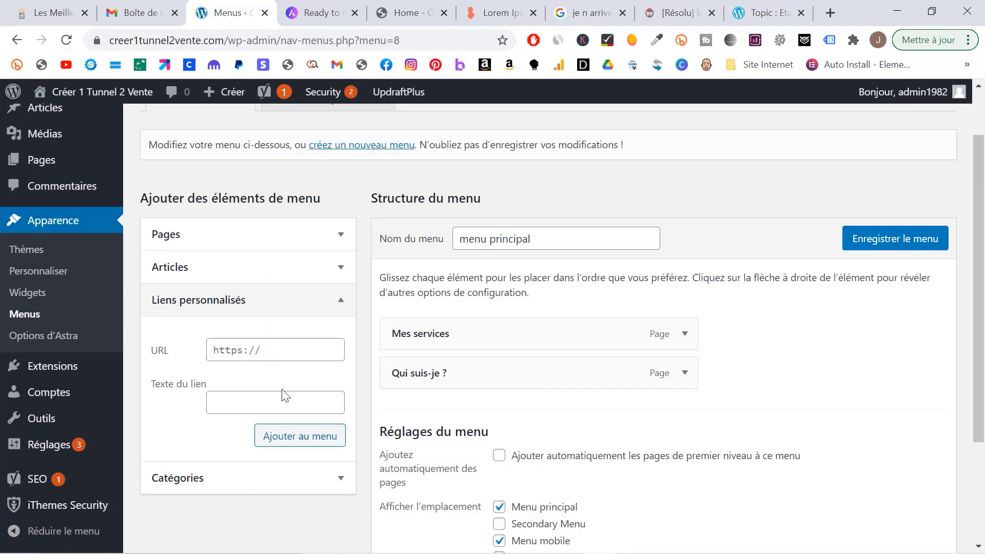
{"action": "left_click", "coordinate": [272, 405]}
{"action": "type", "text": "Accueil"}
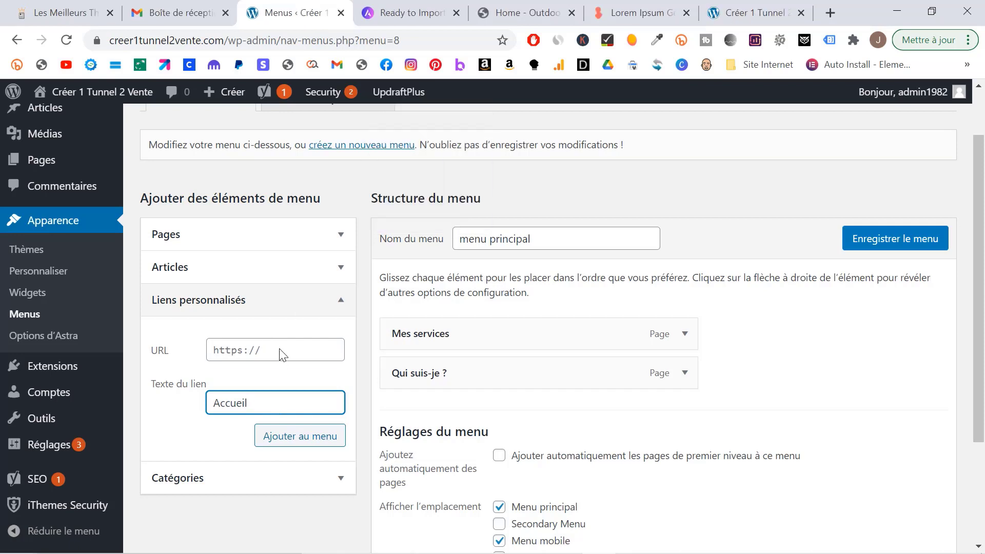
{"action": "left_click", "coordinate": [279, 349]}
{"action": "type", "text": "https://creer1tunnel2vente.com/"}
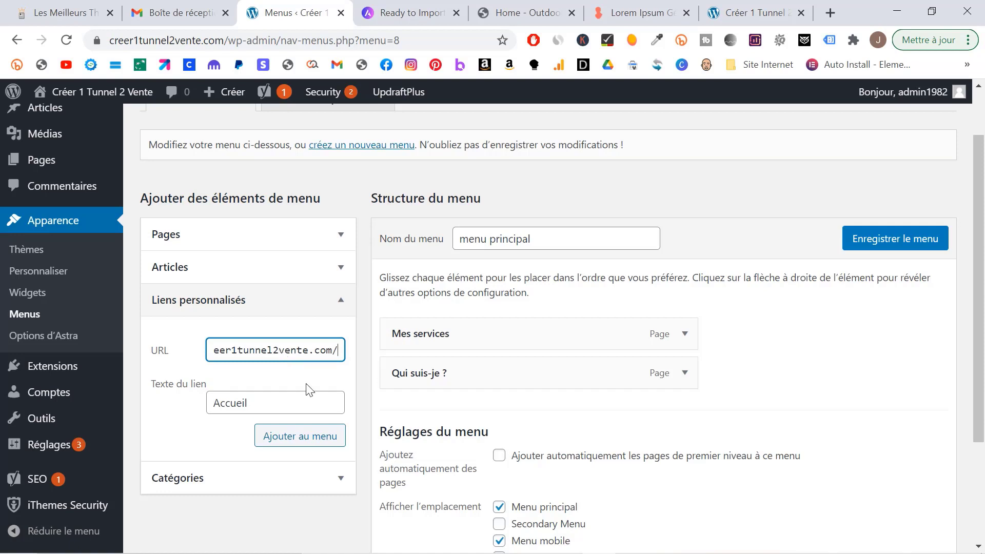
{"action": "left_click", "coordinate": [310, 435]}
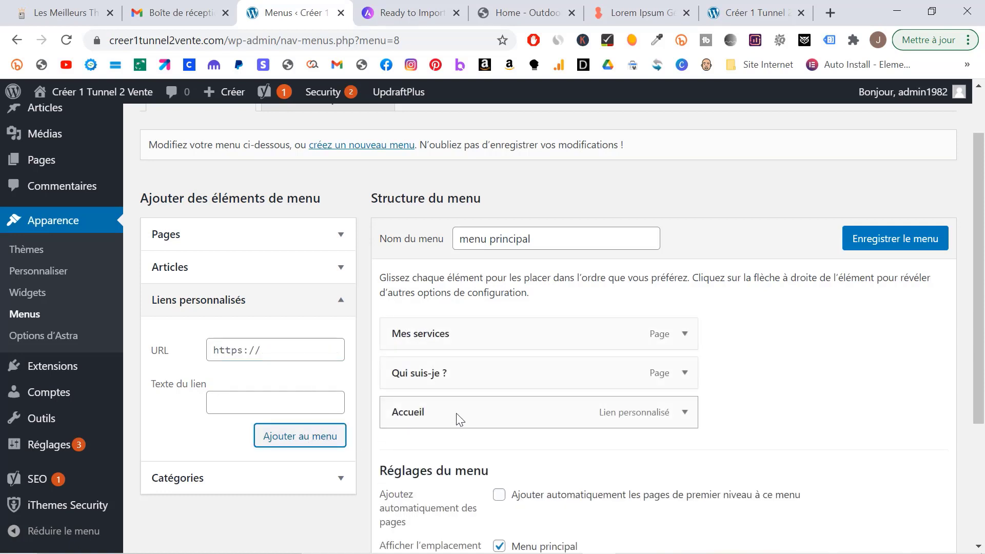
- Move Accueil to first place in the menu structure and save both the menu and its location assignments
{"action": "left_click_drag", "start_coordinate": [457, 413], "coordinate": [460, 336]}
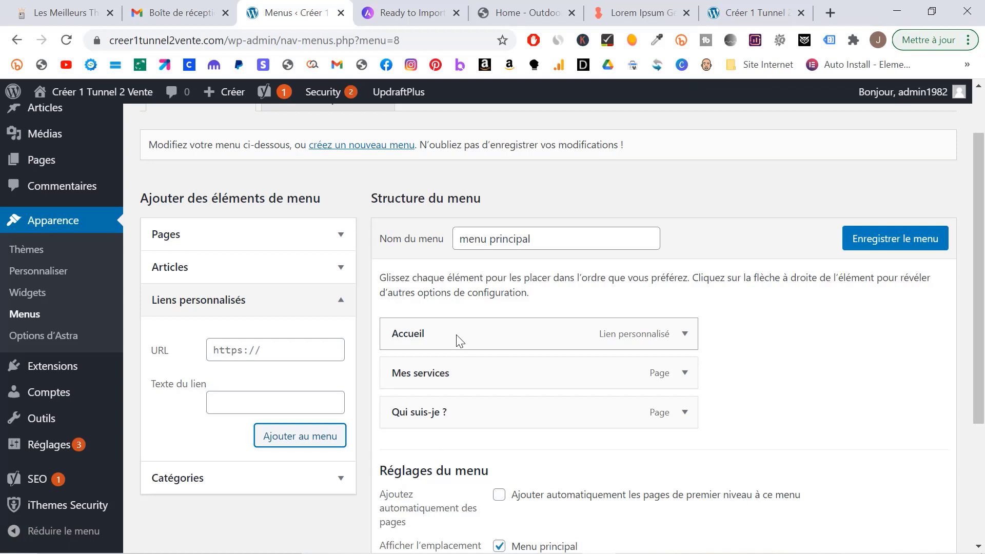
{"action": "left_click", "coordinate": [864, 238]}
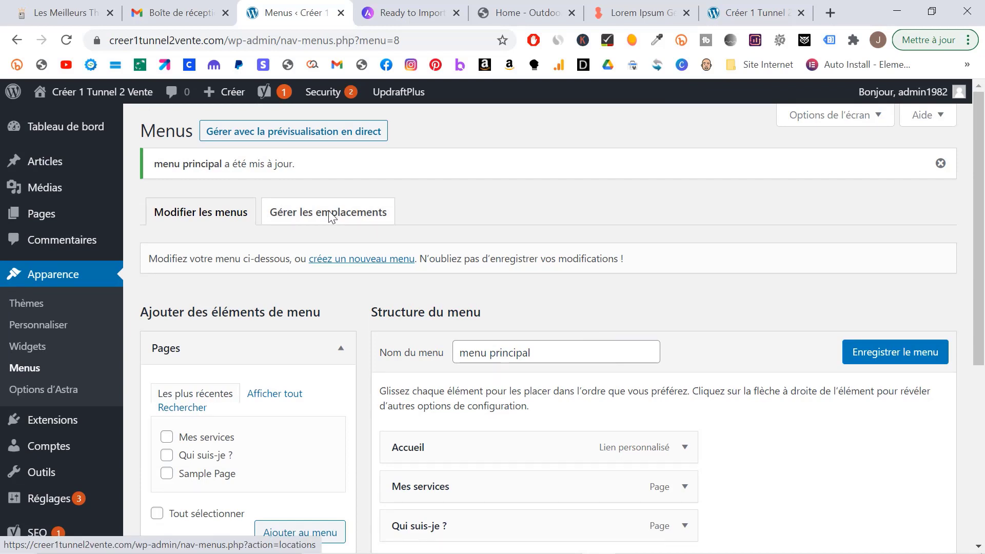
{"action": "left_click", "coordinate": [304, 210]}
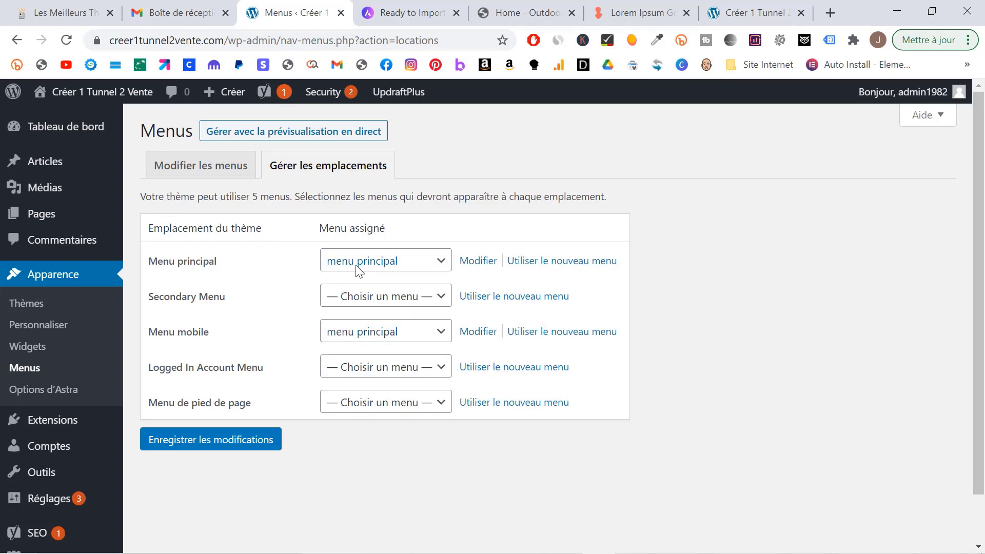
{"action": "left_click", "coordinate": [219, 444]}
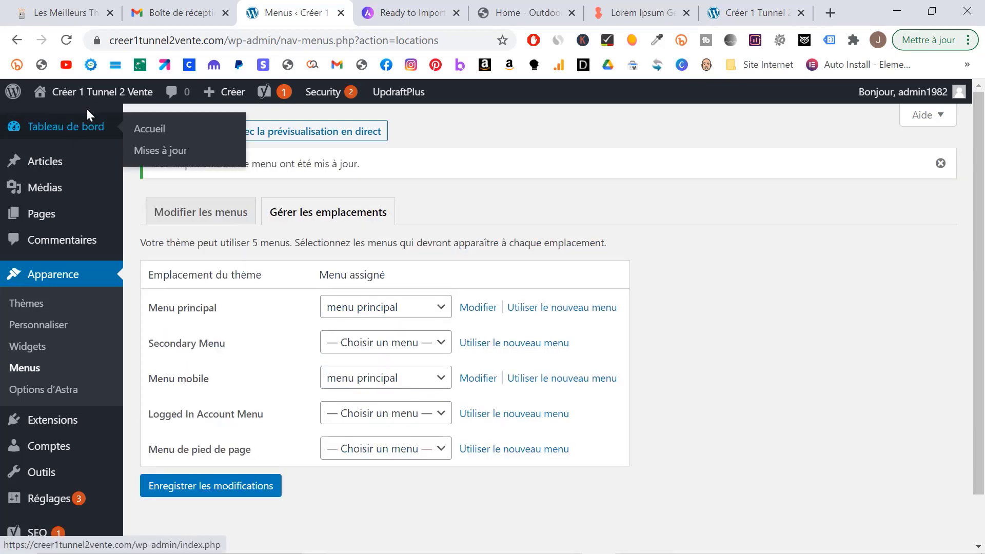
- Open the live site in a new tab and check the Mes services and Qui suis-je ? pages from its menu
{"action": "middle_click", "coordinate": [143, 93]}
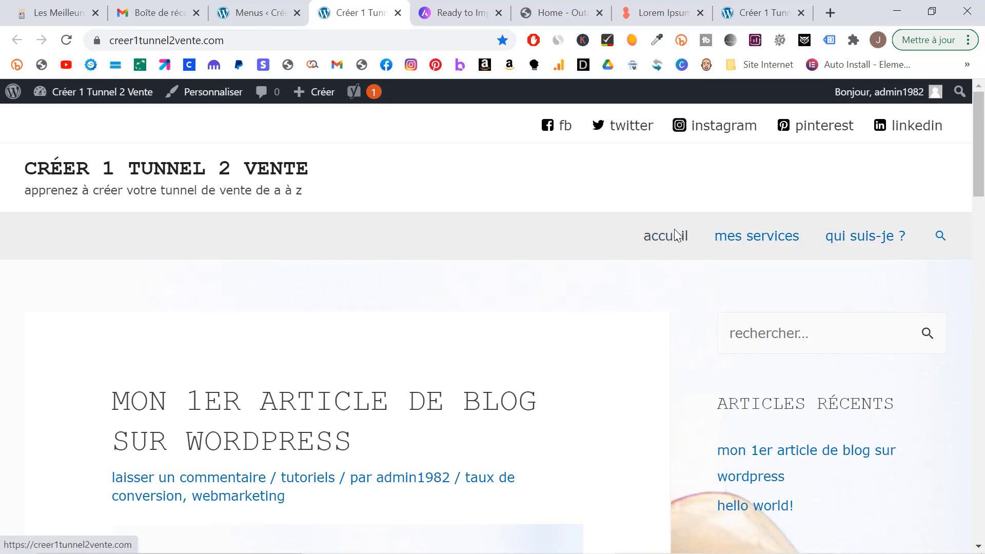
{"action": "left_click", "coordinate": [759, 235]}
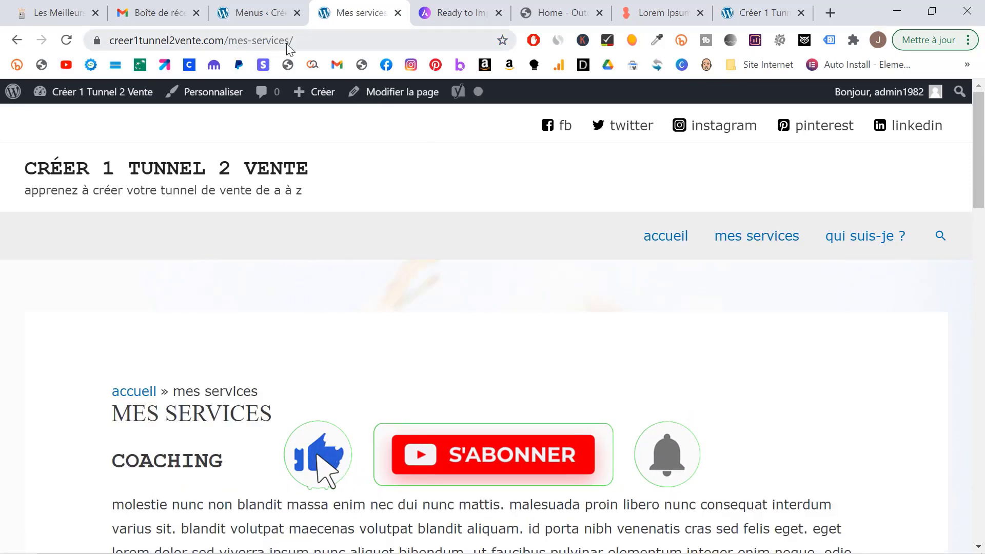
{"action": "scroll", "coordinate": [286, 306], "scroll_direction": "down", "scroll_amount": 15}
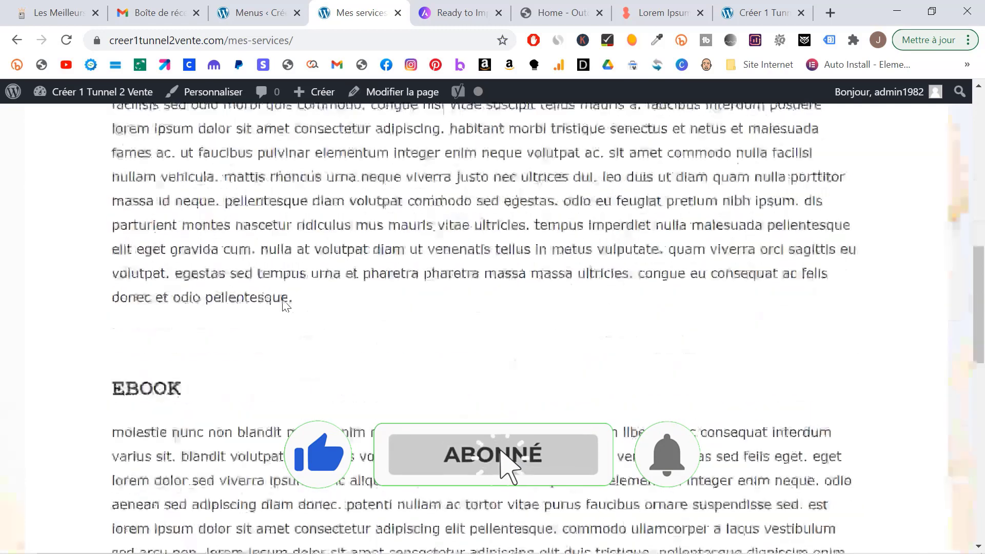
{"action": "scroll", "coordinate": [285, 306], "scroll_direction": "down", "scroll_amount": 5}
{"action": "scroll", "coordinate": [285, 306], "scroll_direction": "up", "scroll_amount": 20}
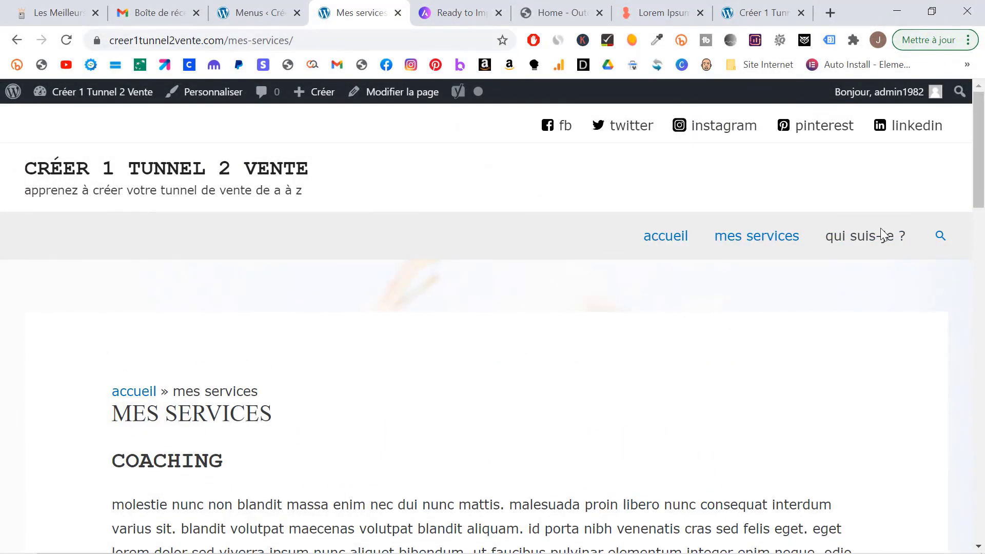
{"action": "left_click", "coordinate": [863, 237]}
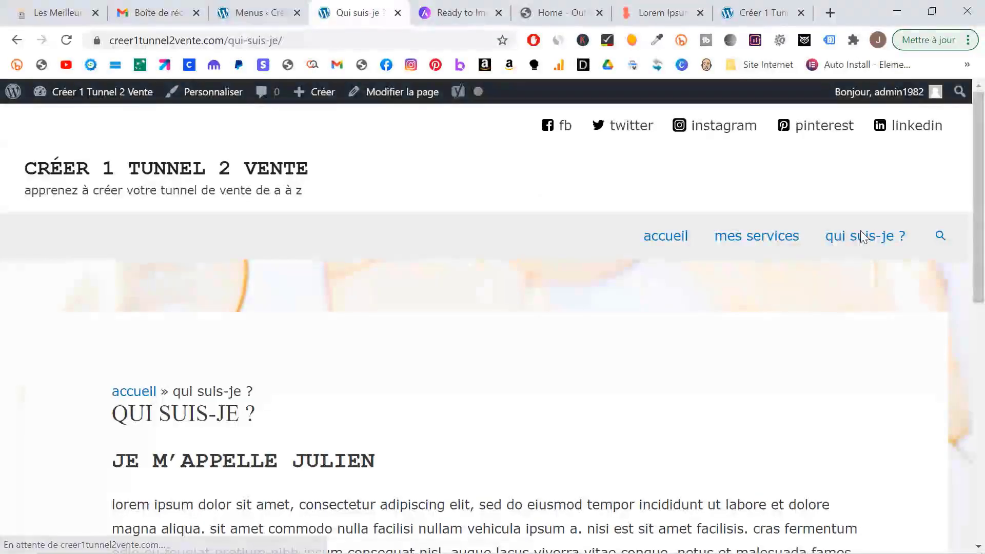
{"action": "scroll", "coordinate": [301, 251], "scroll_direction": "down", "scroll_amount": 10}
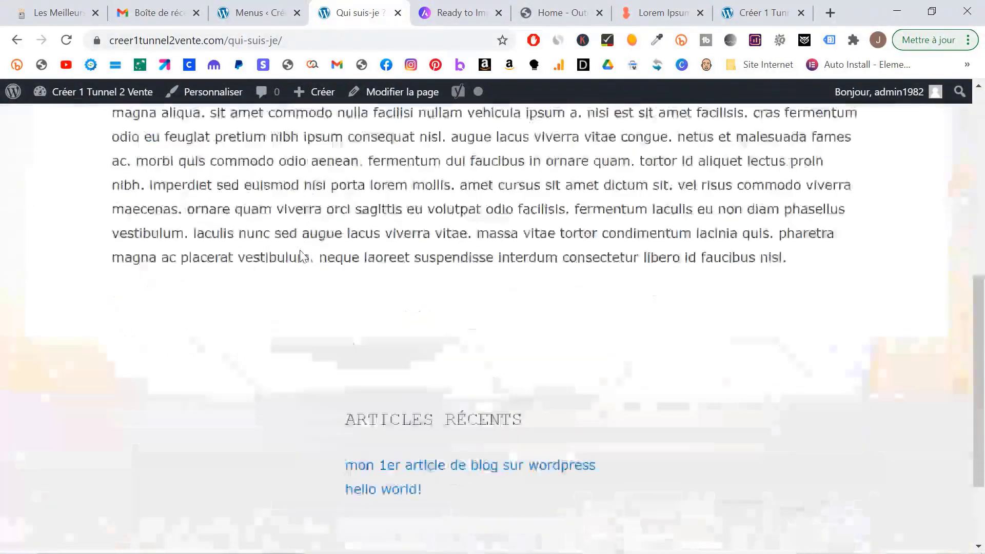
{"action": "scroll", "coordinate": [303, 257], "scroll_direction": "up", "scroll_amount": 10}
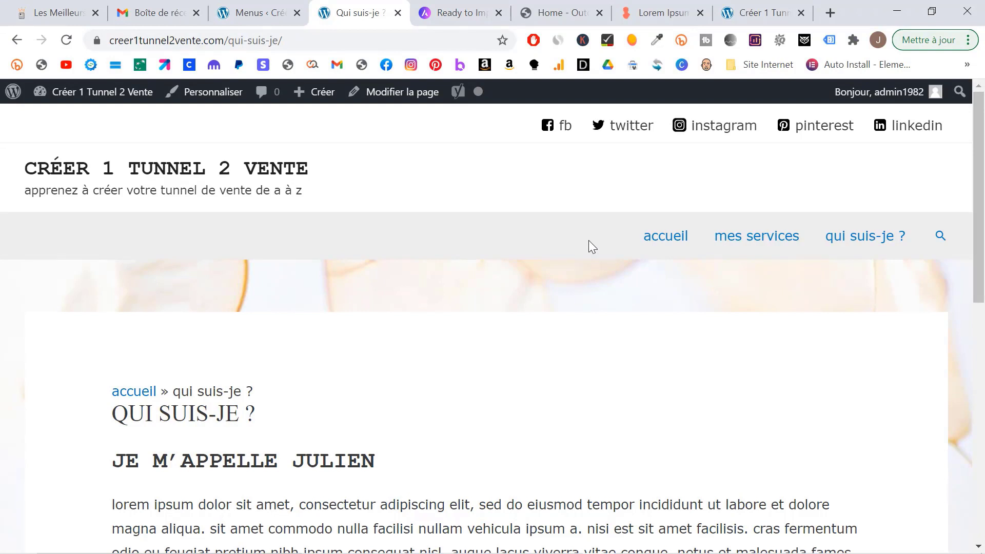
- In the theme customizer's Header Builder, move Menu principal and Rechercher to the right-hand area of the Logo row
{"action": "left_click", "coordinate": [214, 93]}
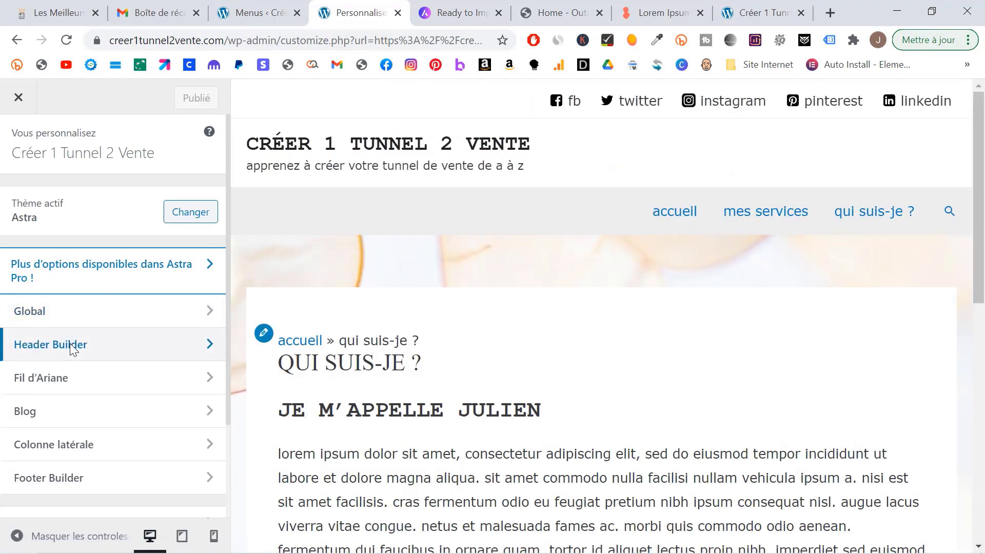
{"action": "left_click", "coordinate": [70, 343]}
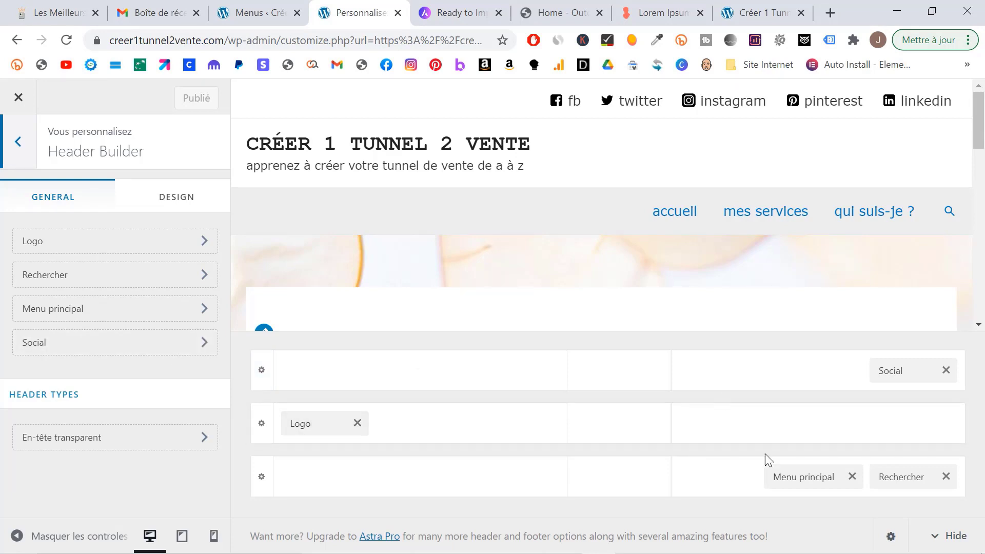
{"action": "left_click_drag", "start_coordinate": [792, 479], "coordinate": [811, 434]}
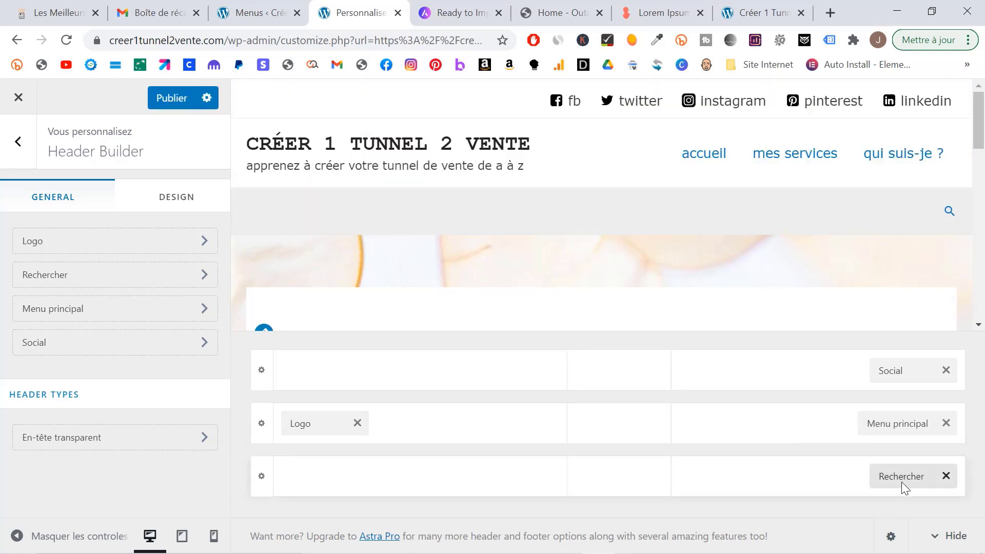
{"action": "left_click_drag", "start_coordinate": [901, 482], "coordinate": [934, 424]}
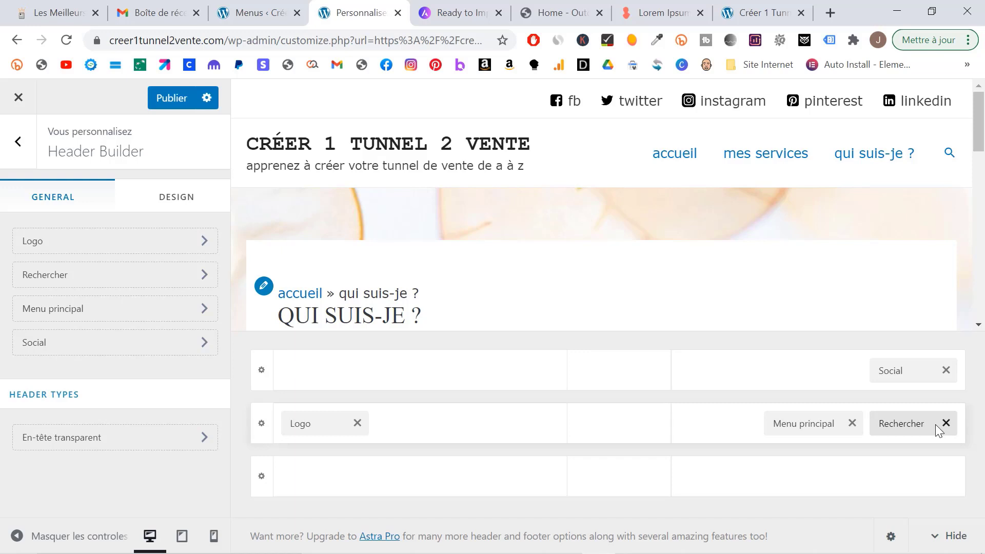
- Hide the labels of the header's social icons and publish the header changes
{"action": "left_click", "coordinate": [906, 369]}
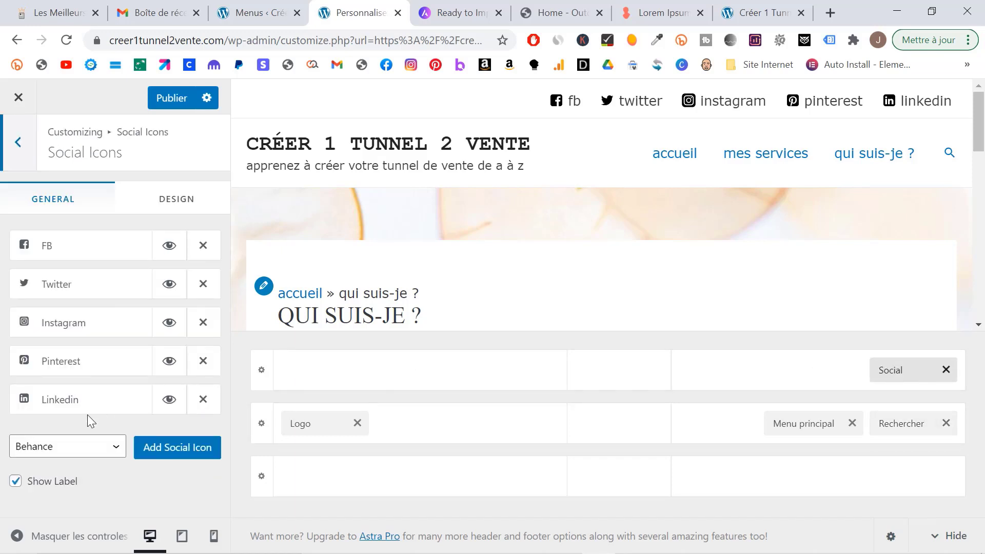
{"action": "left_click", "coordinate": [14, 481]}
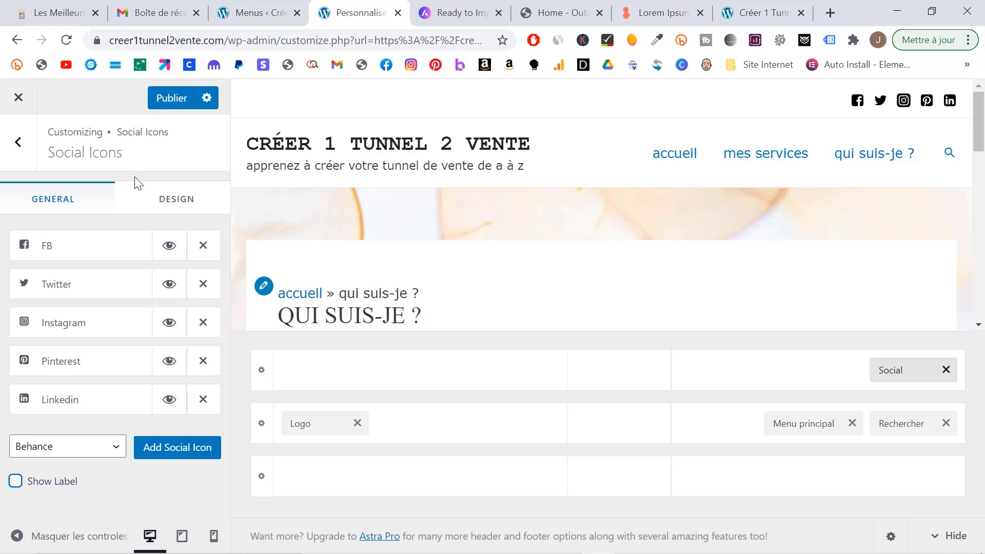
{"action": "left_click", "coordinate": [185, 103]}
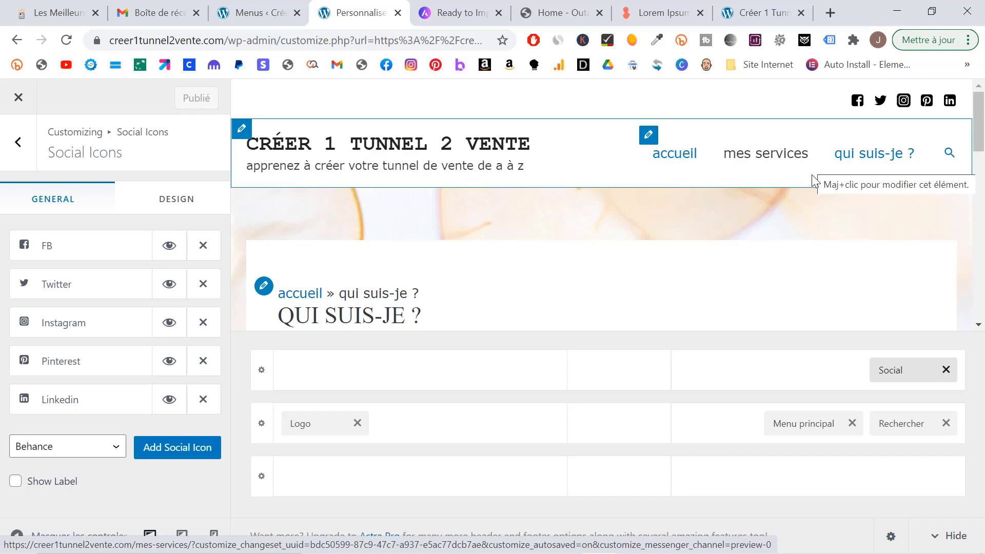
- Switch back to the menu editor and list all the pages available for the menu
{"action": "left_click", "coordinate": [261, 9]}
{"action": "left_click", "coordinate": [210, 212]}
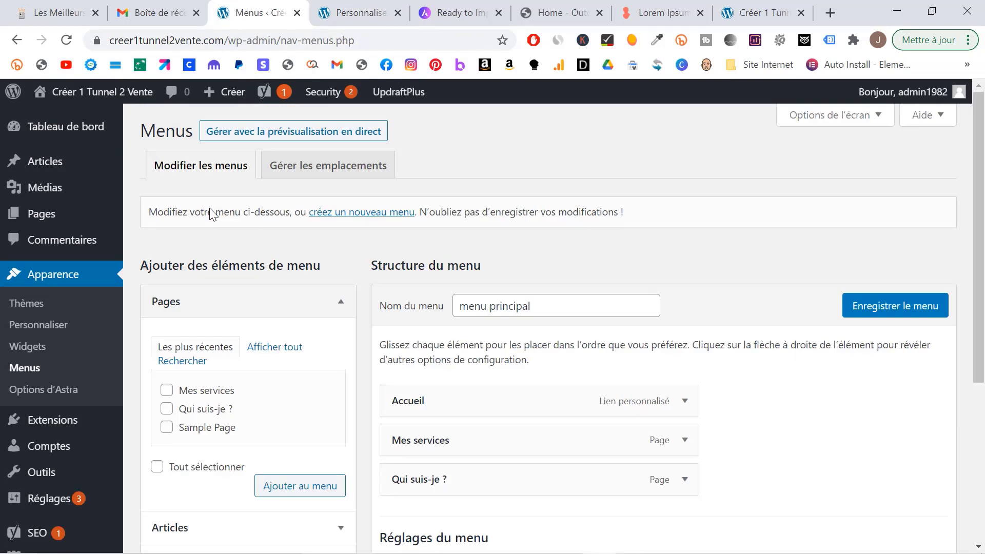
{"action": "scroll", "coordinate": [242, 302], "scroll_direction": "down", "scroll_amount": 2}
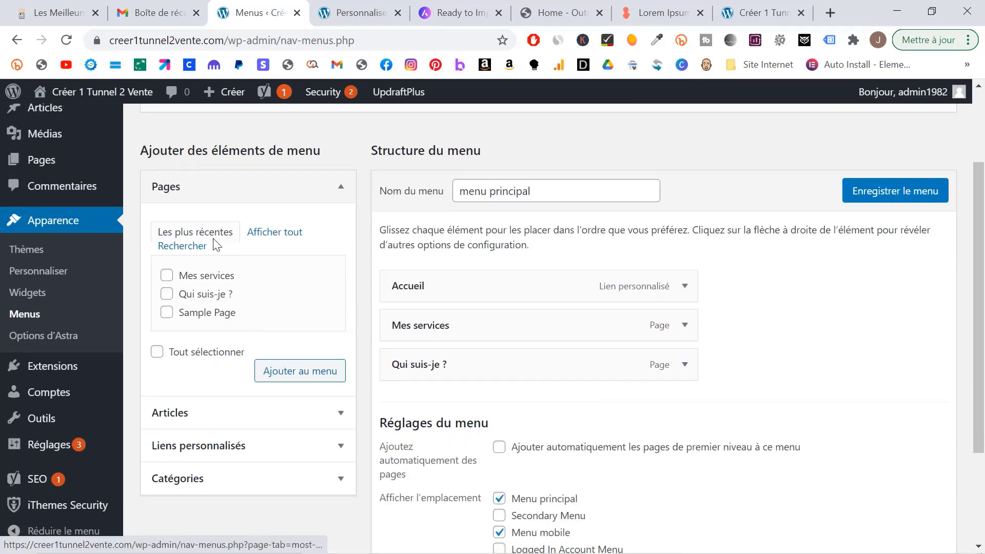
{"action": "left_click", "coordinate": [267, 237]}
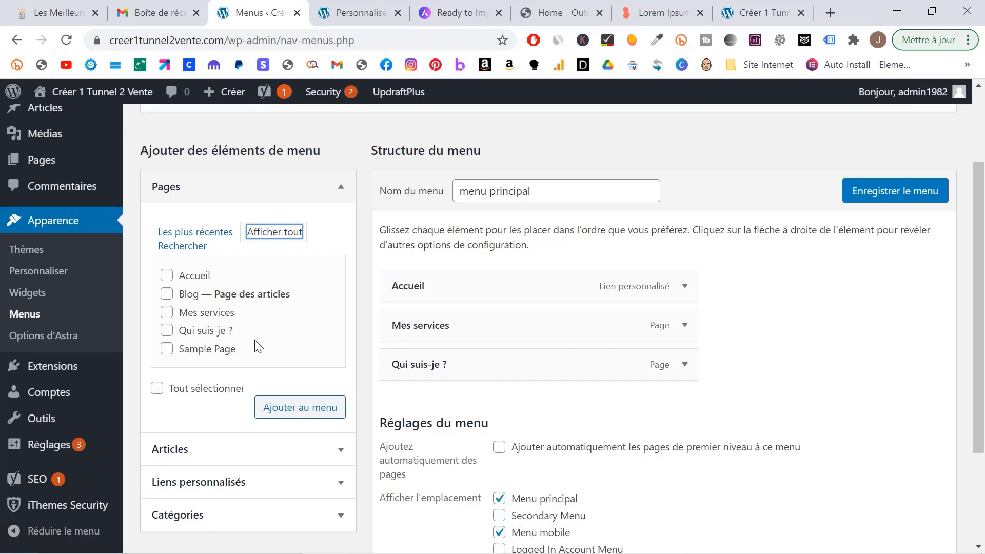
- Add a custom link labelled Coaching pointing to the creer1tunnel2vente.com home address and make it a sub-item of Mes services
{"action": "left_click", "coordinate": [240, 478]}
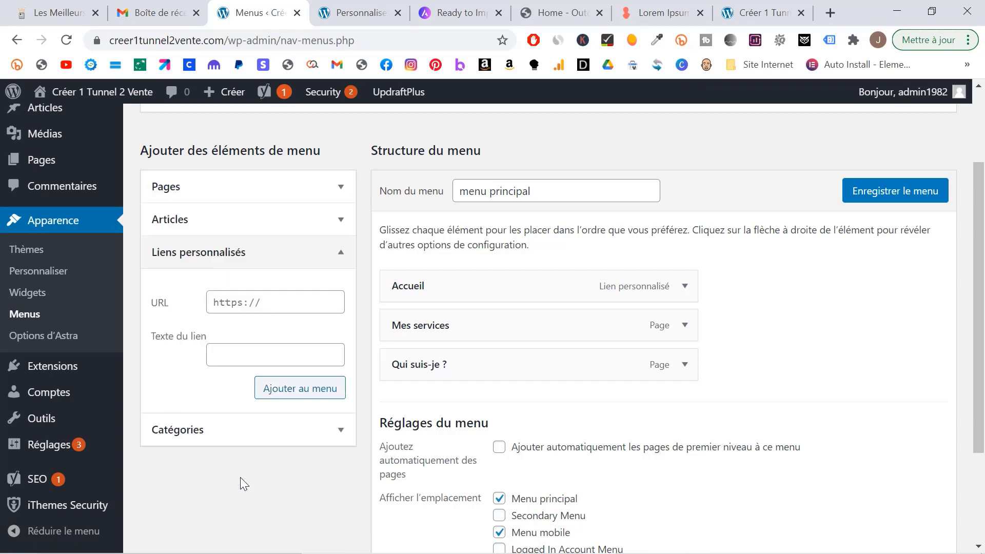
{"action": "left_click", "coordinate": [252, 352]}
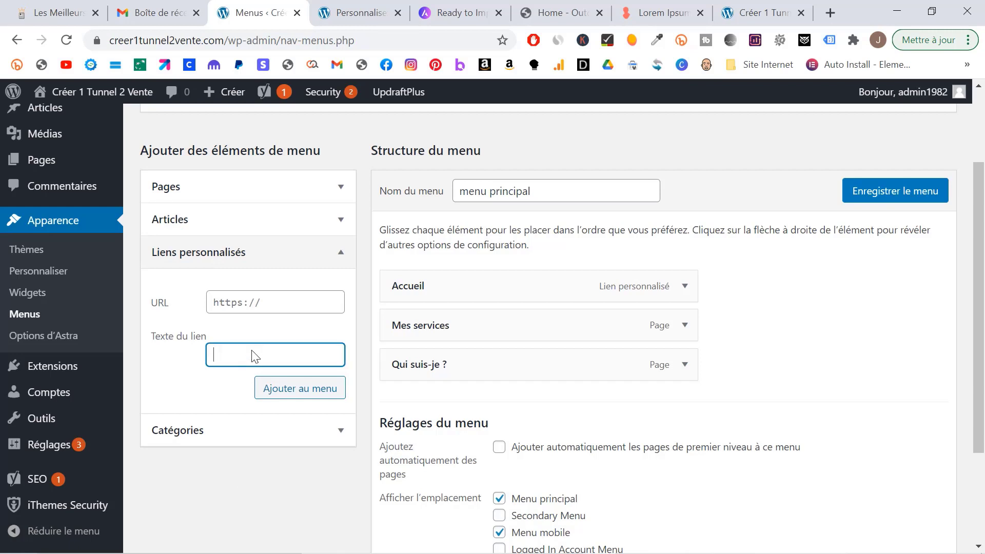
{"action": "type", "text": "Coaching"}
{"action": "left_click", "coordinate": [301, 395]}
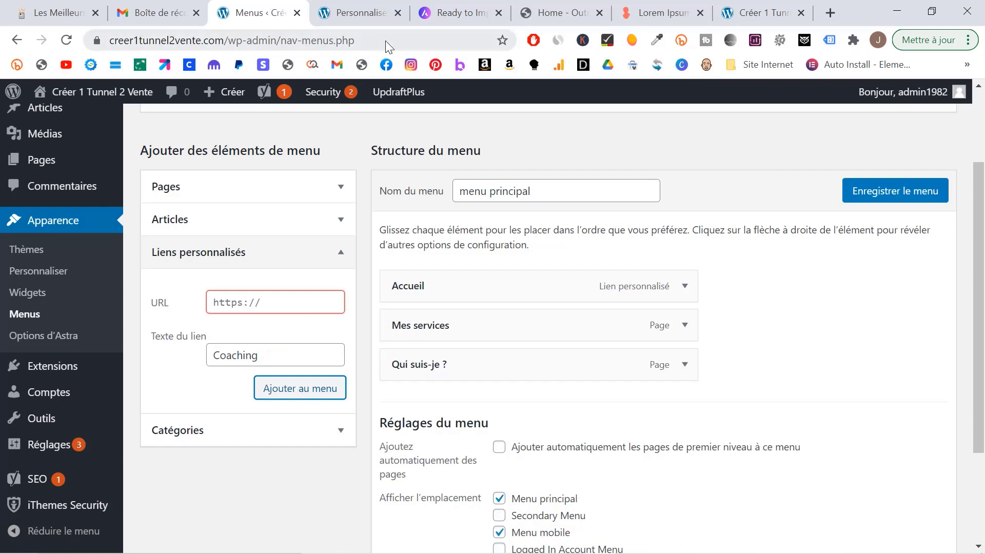
{"action": "left_click", "coordinate": [262, 307]}
{"action": "key", "text": "ctrl+v"}
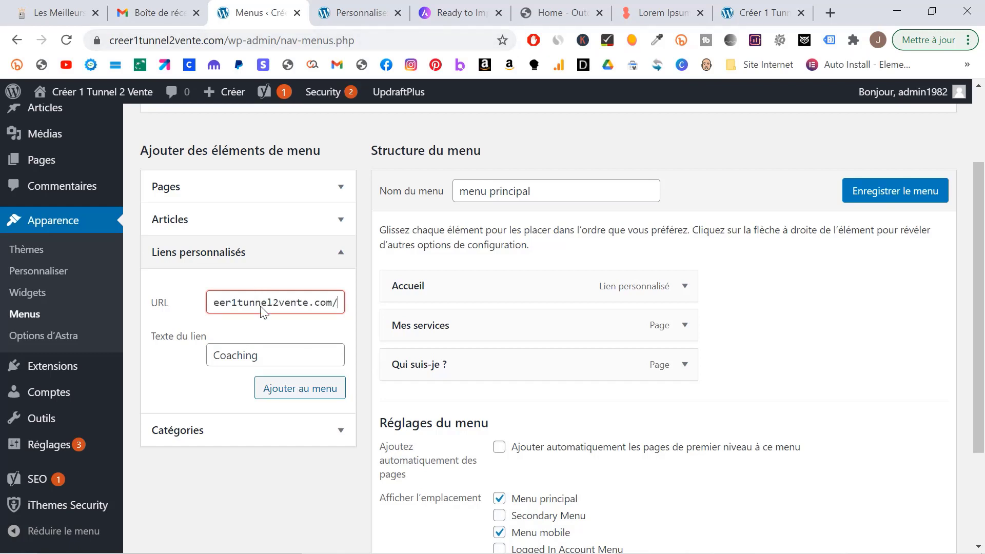
{"action": "left_click", "coordinate": [308, 393]}
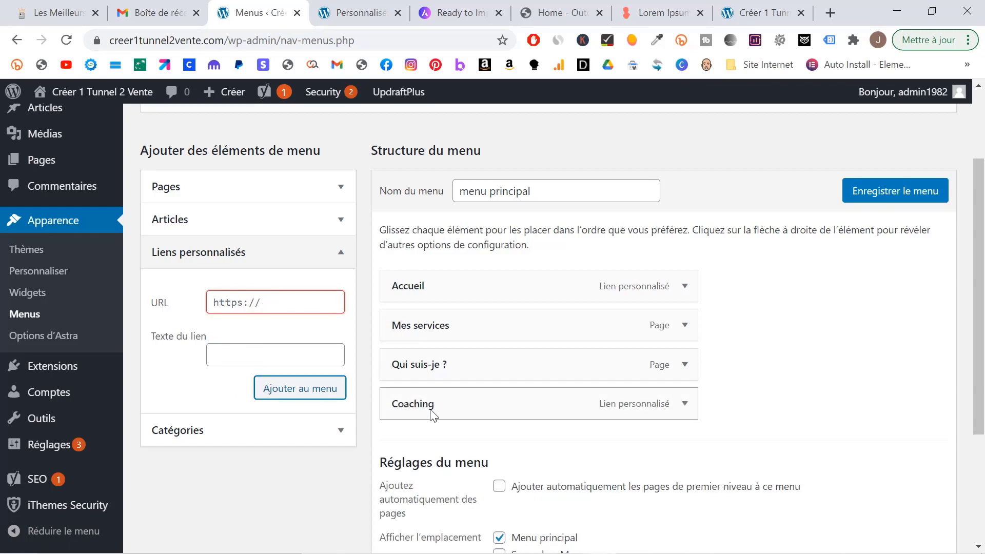
{"action": "left_click_drag", "start_coordinate": [431, 414], "coordinate": [420, 374]}
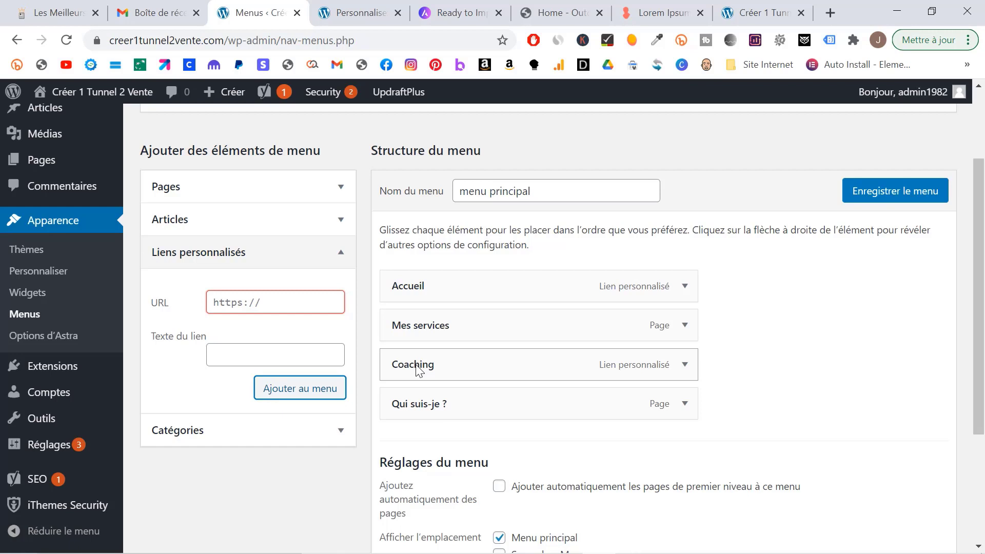
{"action": "left_click_drag", "start_coordinate": [416, 369], "coordinate": [448, 368]}
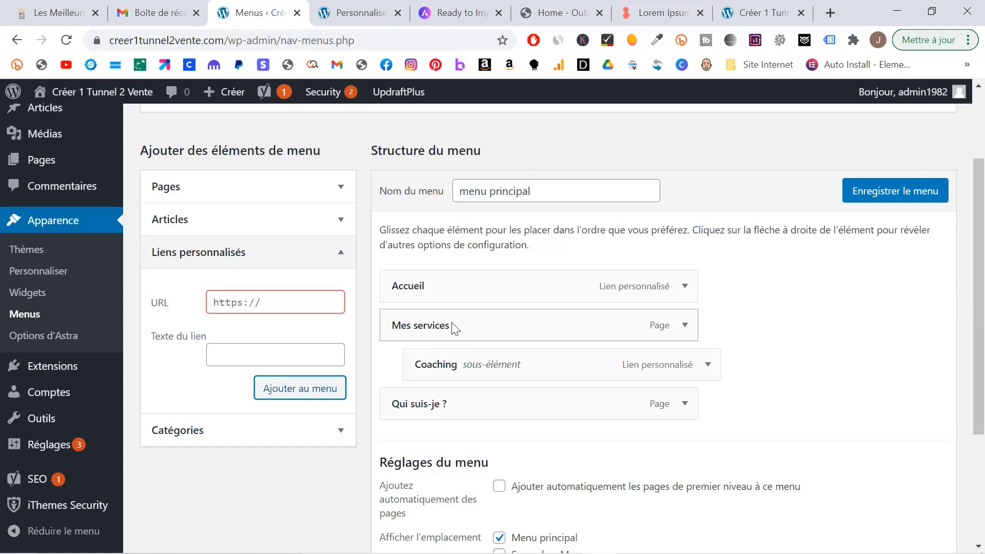
- Add a custom link labelled Formation en ligne with the same home address and place it below Coaching as a sub-item of Mes services
{"action": "left_click", "coordinate": [267, 356]}
{"action": "type", "text": "F"}
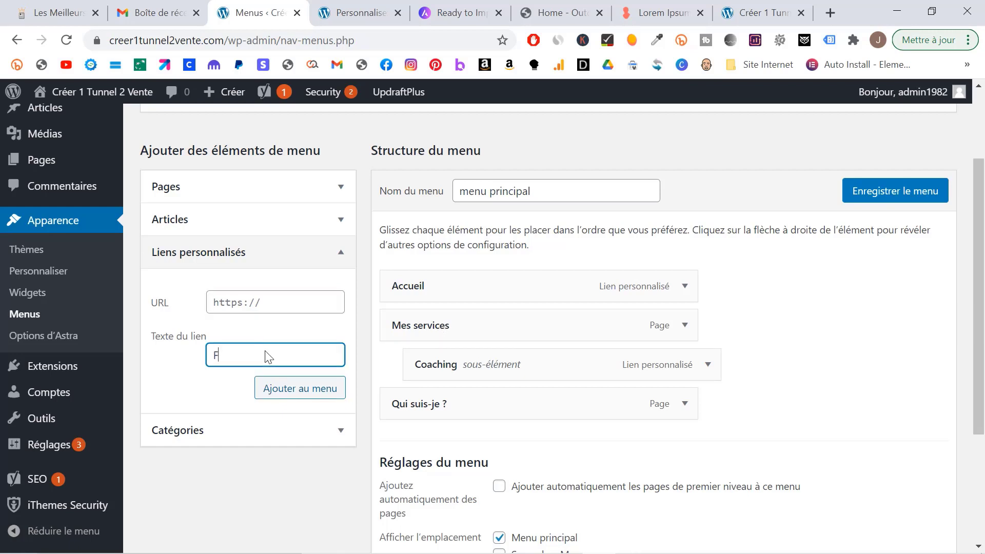
{"action": "type", "text": "ormation en ligne"}
{"action": "left_click", "coordinate": [280, 303]}
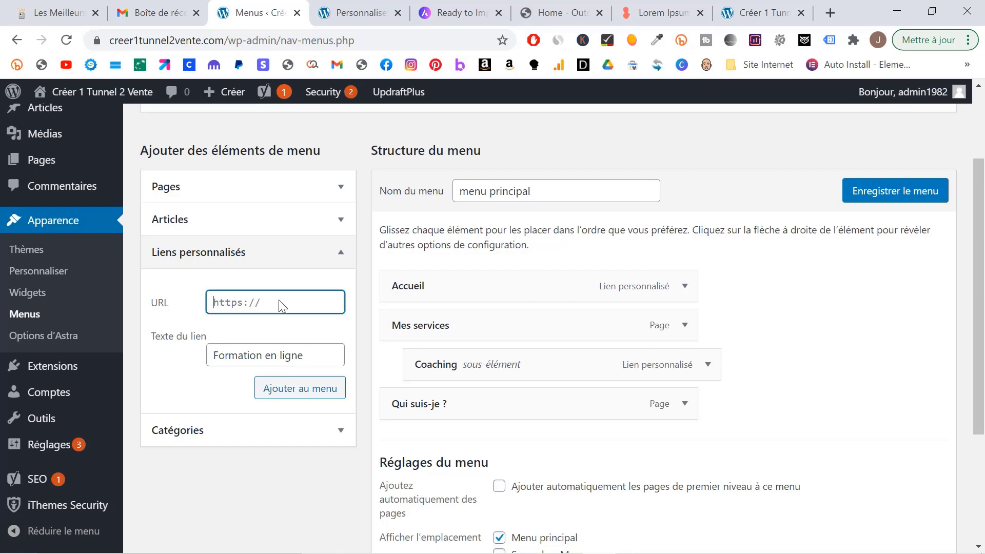
{"action": "key", "text": "ctrl+v"}
{"action": "left_click", "coordinate": [291, 387]}
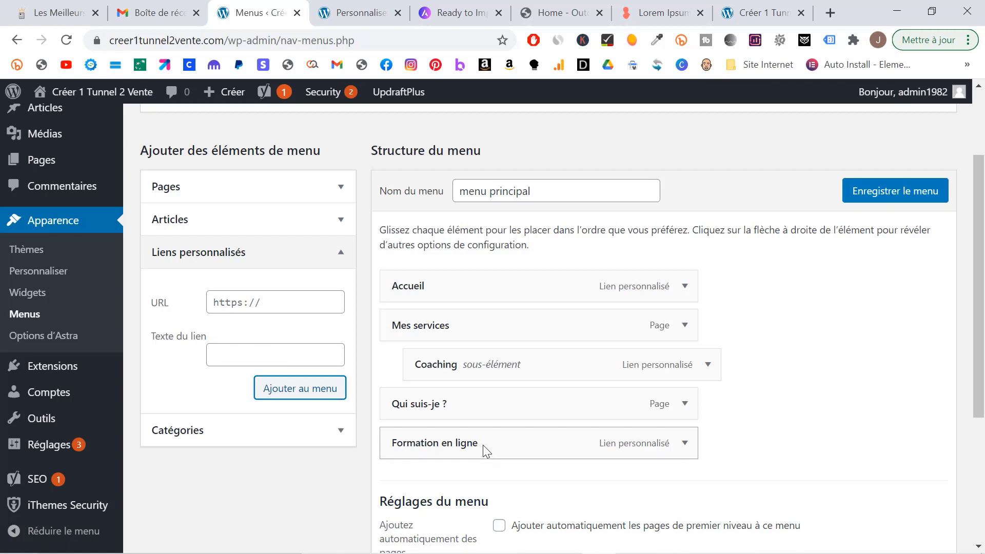
{"action": "left_click_drag", "start_coordinate": [483, 446], "coordinate": [489, 408]}
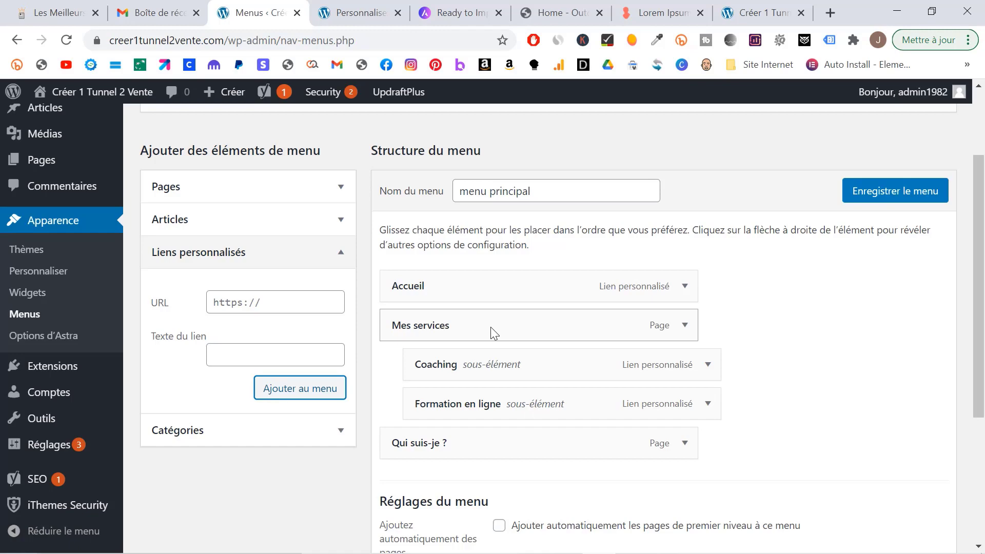
- Save the main menu and check the Mes services submenu on the live site by closing the customizer
{"action": "left_click", "coordinate": [870, 191]}
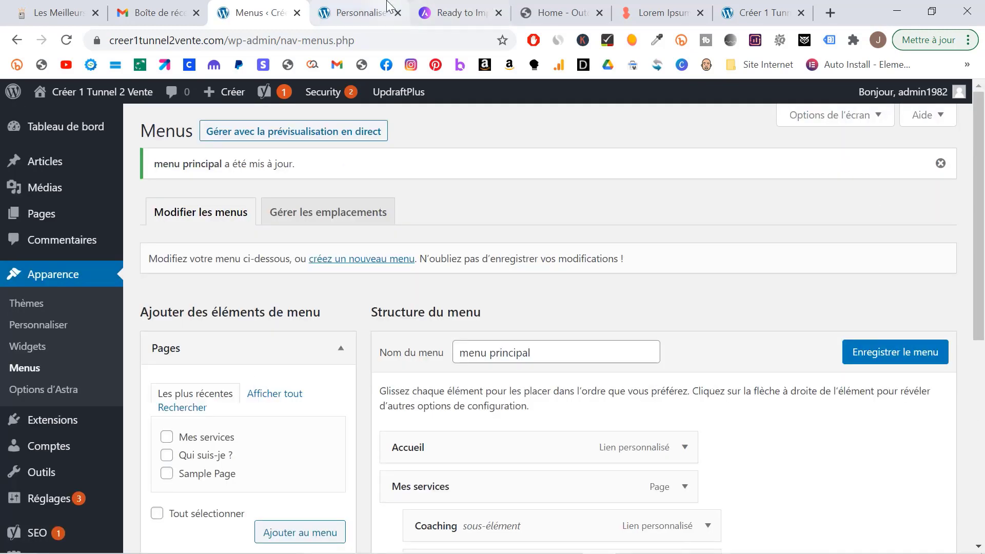
{"action": "left_click", "coordinate": [362, 8]}
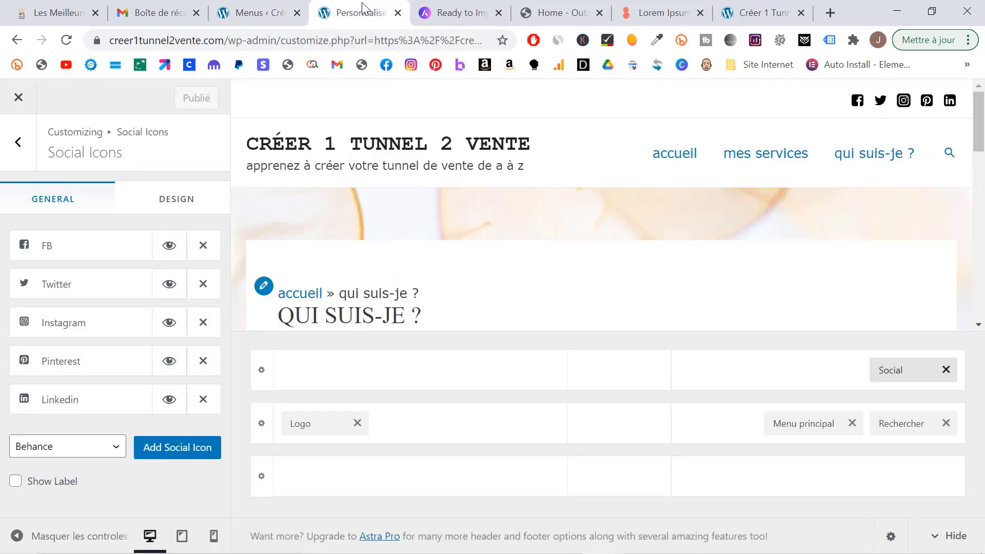
{"action": "left_click", "coordinate": [19, 98]}
{"action": "mouse_move", "coordinate": [786, 177]}
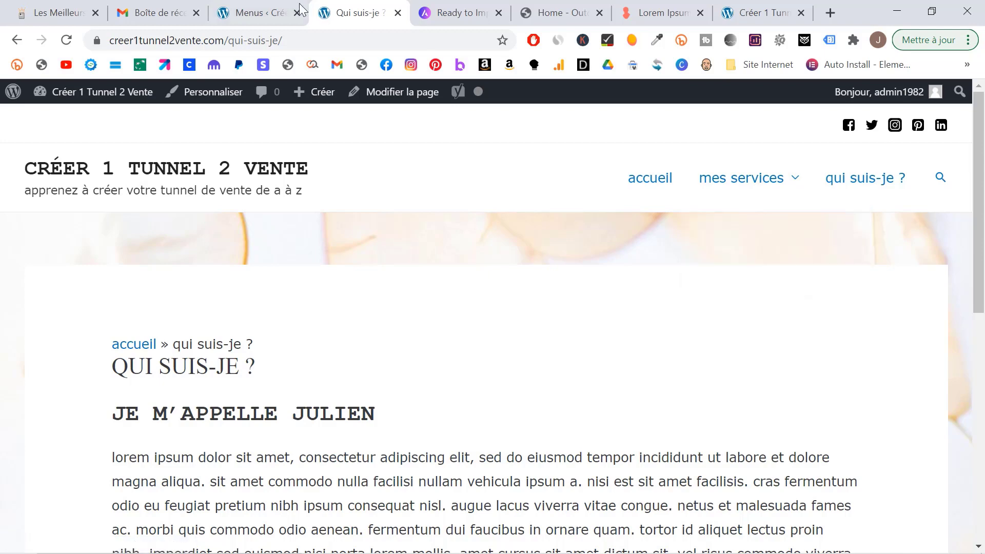
- Back in the menu editor, try Formation en ligne as a sub-item of Coaching, and resave the menu with it directly under Mes services
{"action": "left_click", "coordinate": [267, 11]}
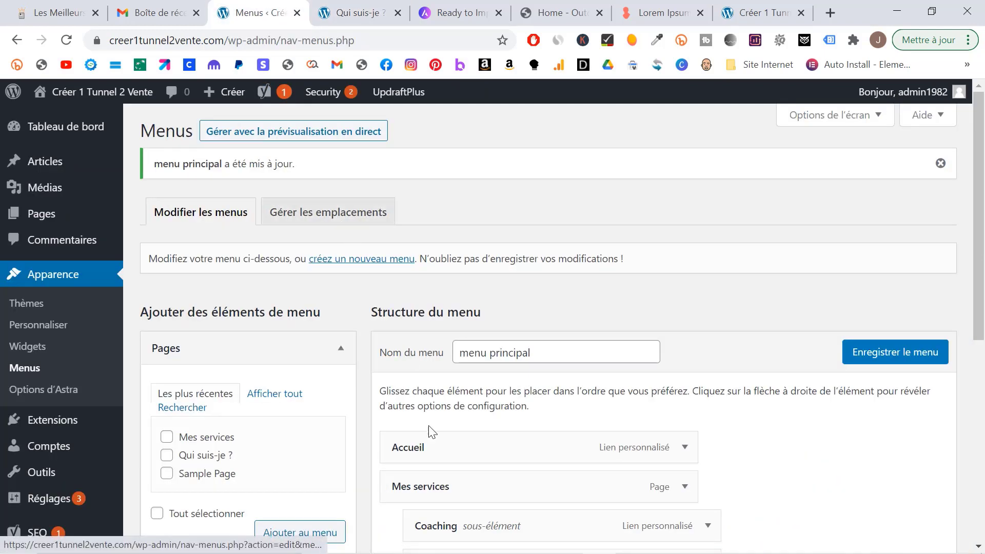
{"action": "scroll", "coordinate": [429, 423], "scroll_direction": "down", "scroll_amount": 3}
{"action": "scroll", "coordinate": [430, 427], "scroll_direction": "down", "scroll_amount": 1}
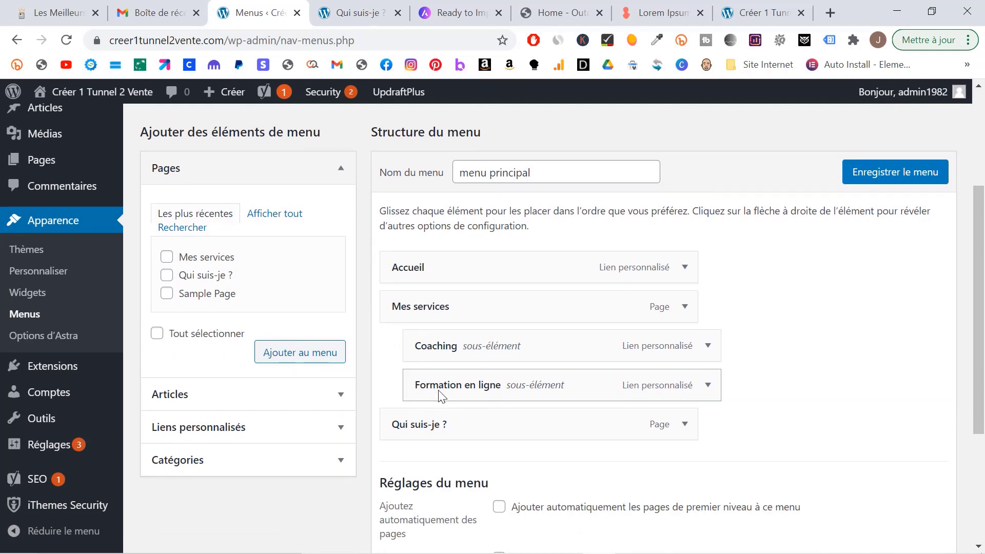
{"action": "left_click_drag", "start_coordinate": [441, 388], "coordinate": [468, 386]}
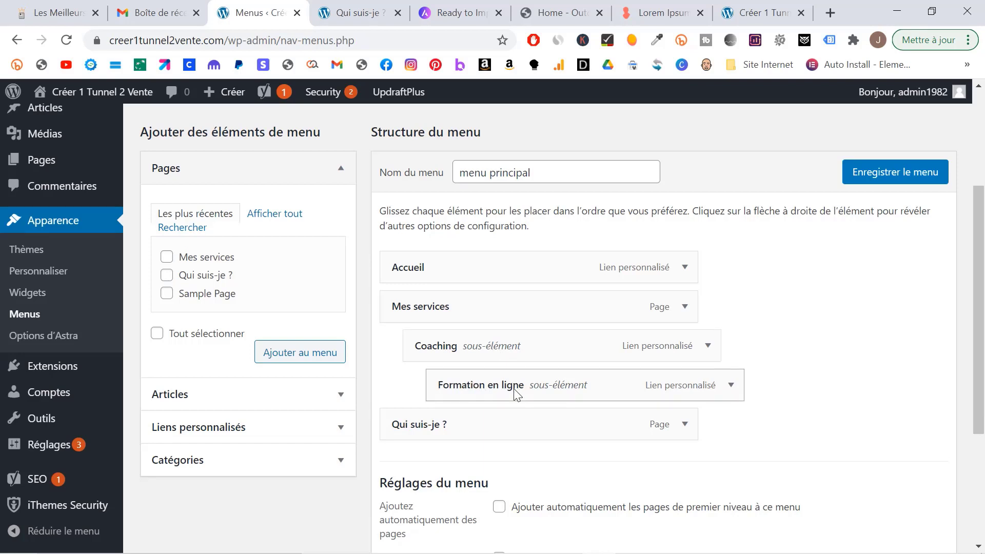
{"action": "left_click_drag", "start_coordinate": [489, 386], "coordinate": [467, 385]}
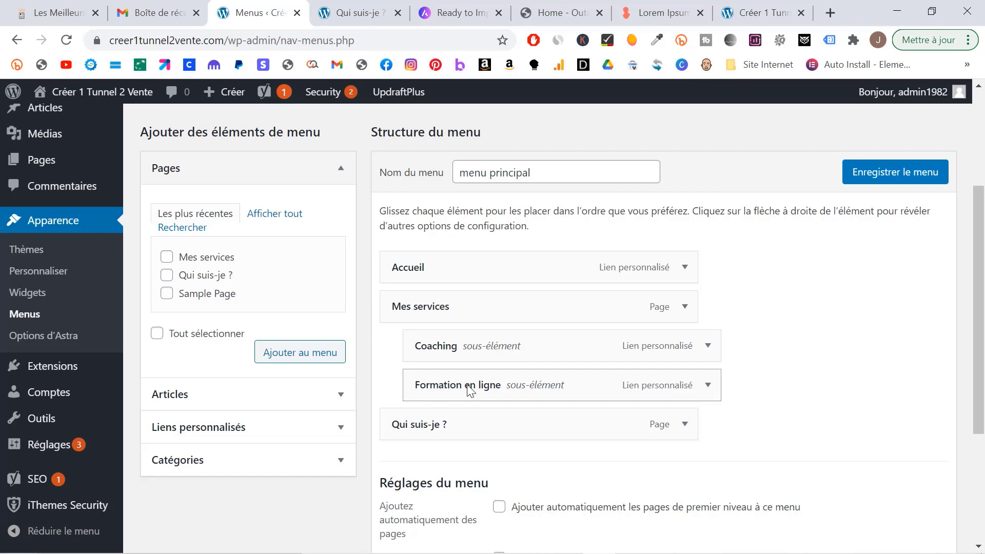
{"action": "left_click", "coordinate": [890, 171]}
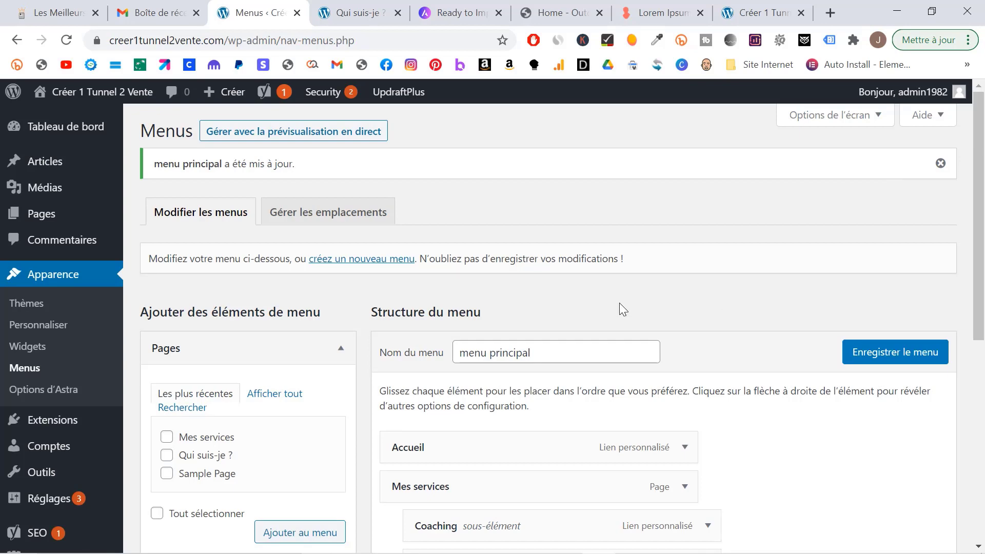
- Create a new menu named "menu secondaire" with the preselected display locations
{"action": "scroll", "coordinate": [620, 302], "scroll_direction": "down", "scroll_amount": 5}
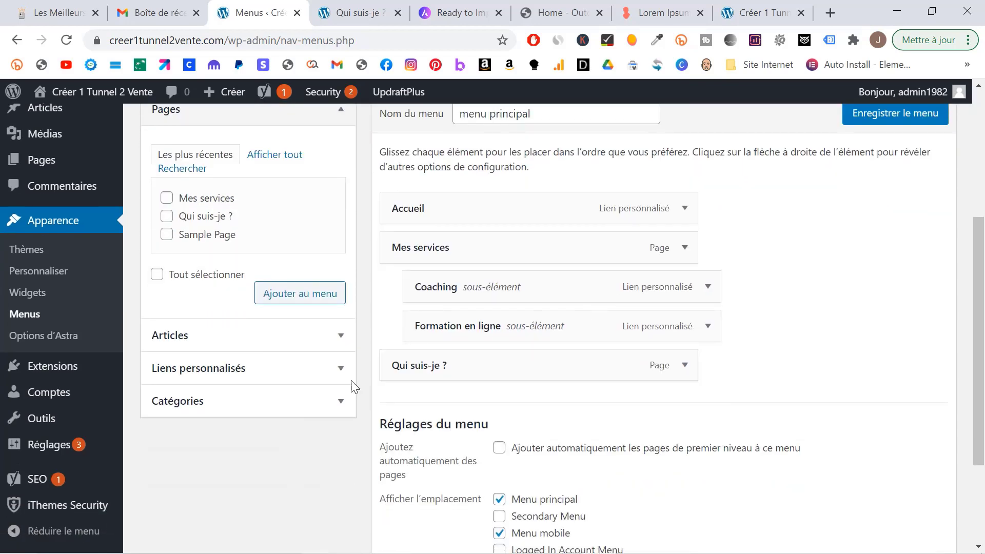
{"action": "left_click", "coordinate": [341, 400]}
{"action": "scroll", "coordinate": [603, 288], "scroll_direction": "up", "scroll_amount": 5}
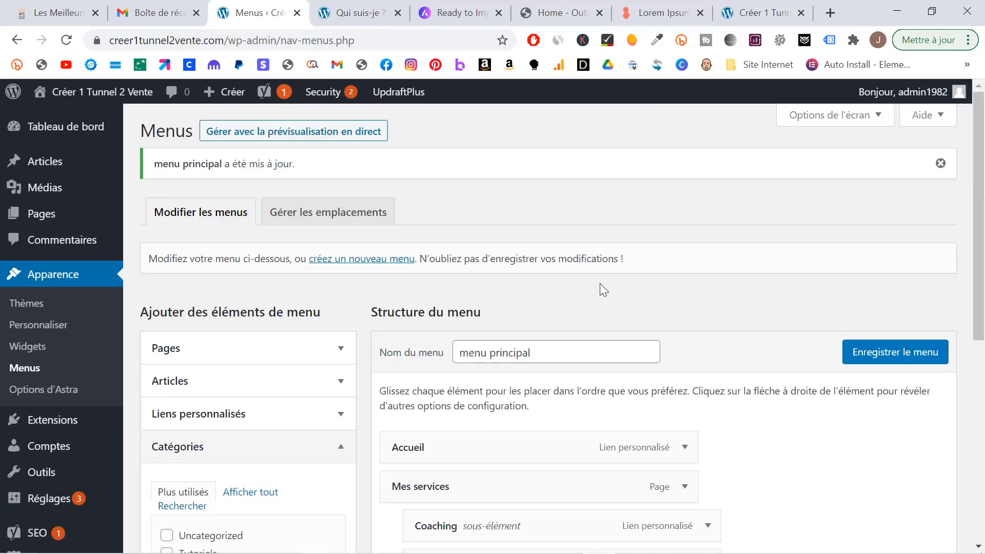
{"action": "left_click", "coordinate": [356, 259]}
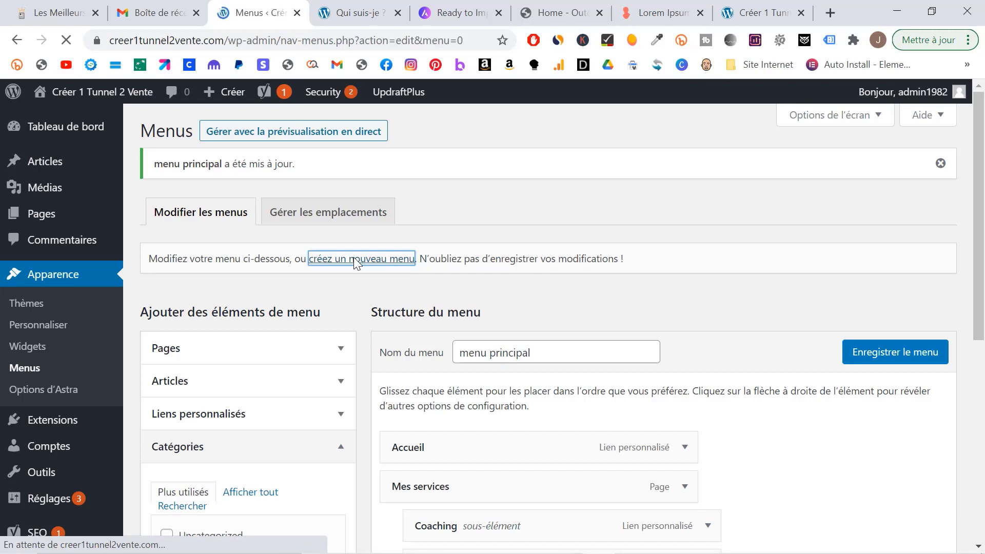
{"action": "left_click", "coordinate": [466, 307]}
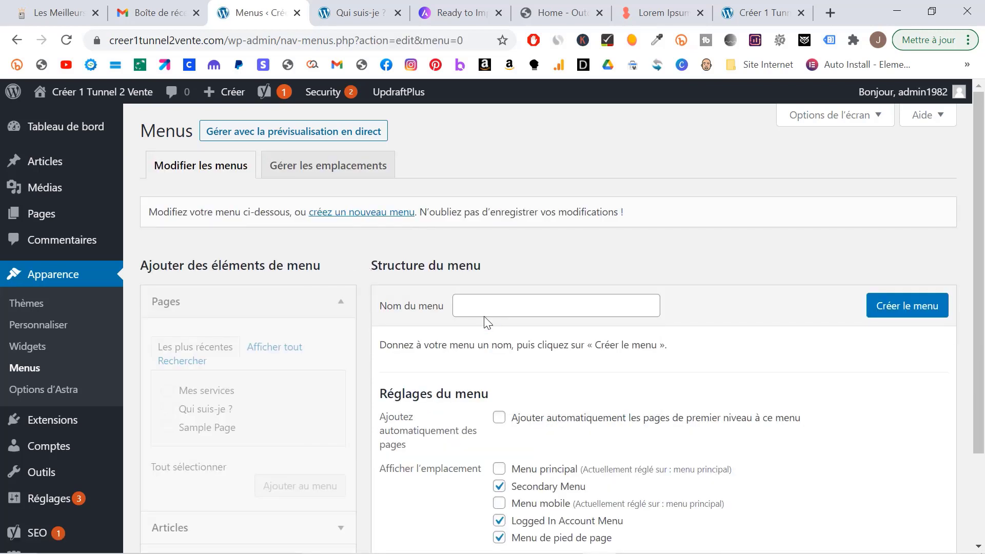
{"action": "left_click", "coordinate": [487, 308]}
{"action": "type", "text": "menu secondaire"}
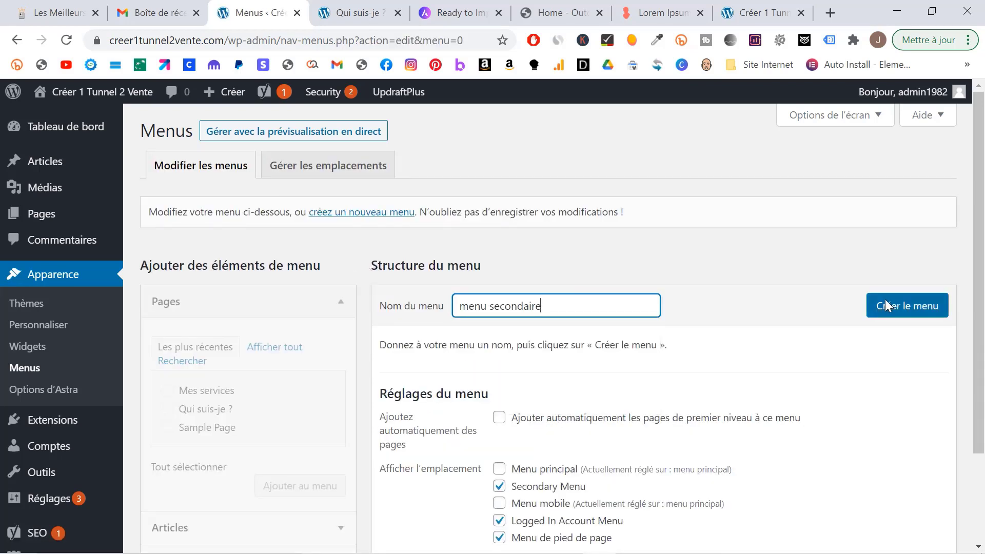
{"action": "left_click", "coordinate": [885, 302]}
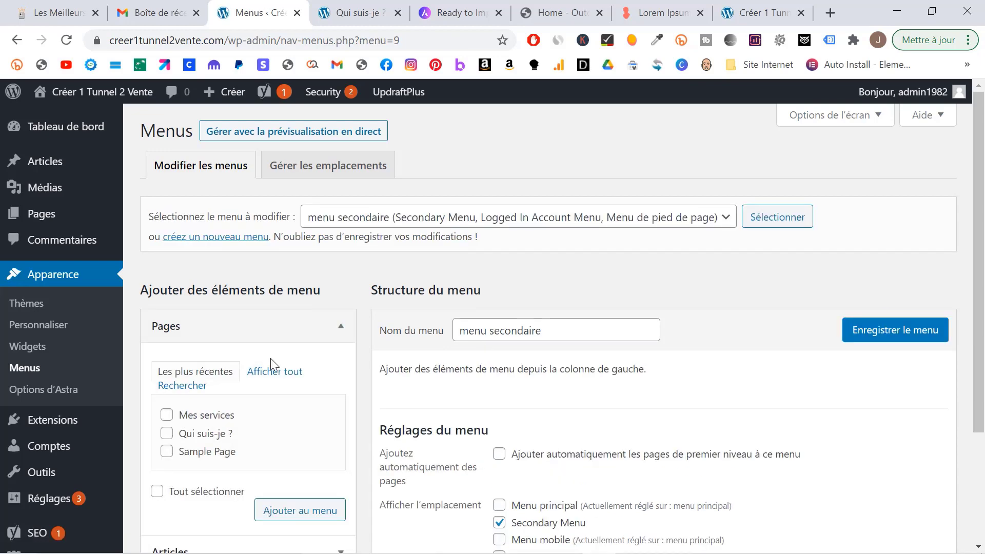
- Add the categories Outils, Produits, Tutoriels and Uncategorized to the secondary menu
{"action": "scroll", "coordinate": [270, 358], "scroll_direction": "down", "scroll_amount": 3}
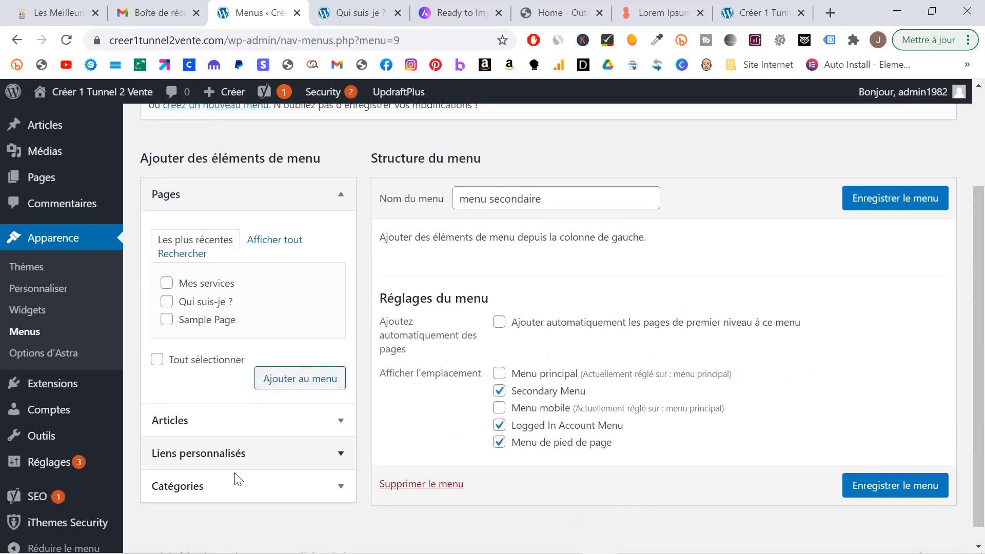
{"action": "left_click", "coordinate": [238, 480]}
{"action": "left_click", "coordinate": [266, 396]}
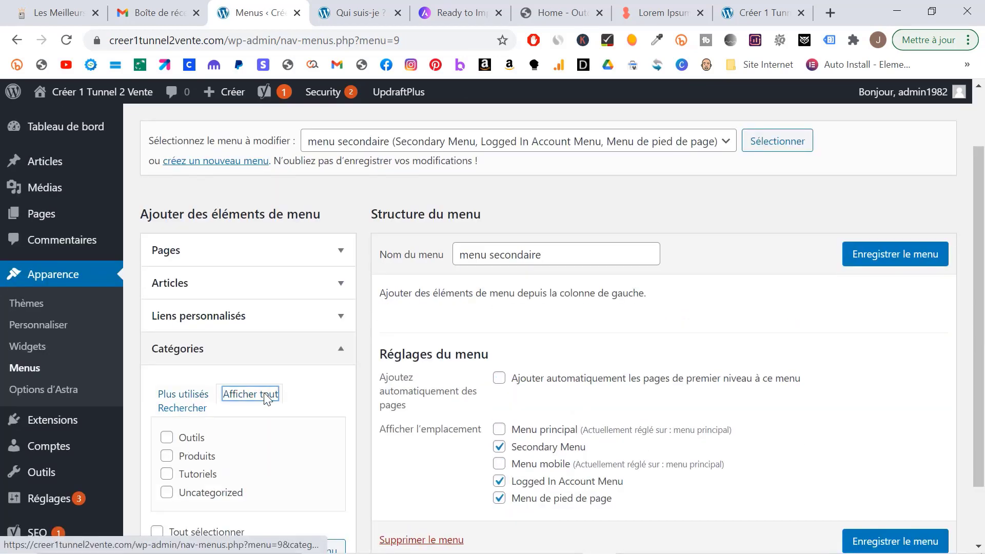
{"action": "scroll", "coordinate": [266, 398], "scroll_direction": "down", "scroll_amount": 1}
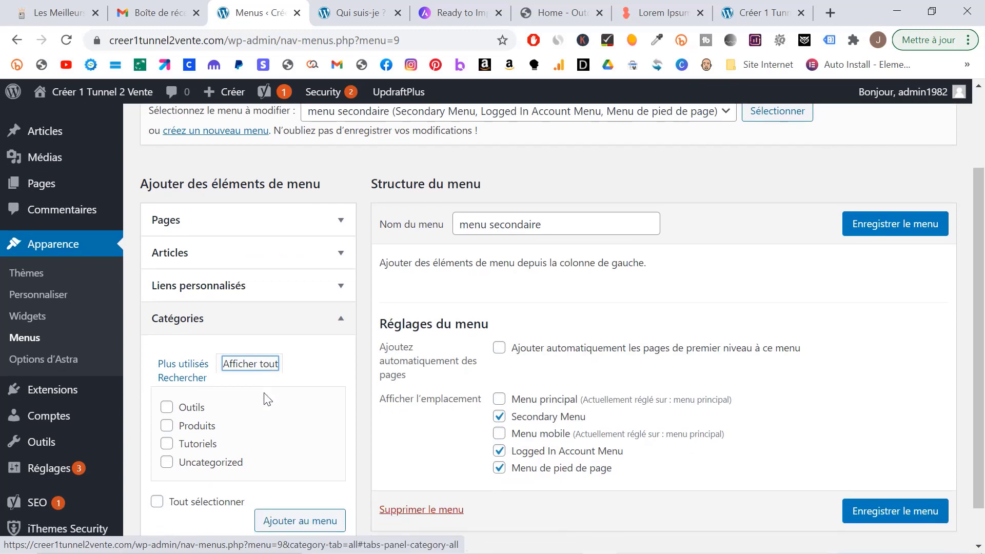
{"action": "left_click", "coordinate": [167, 407]}
{"action": "left_click", "coordinate": [167, 426]}
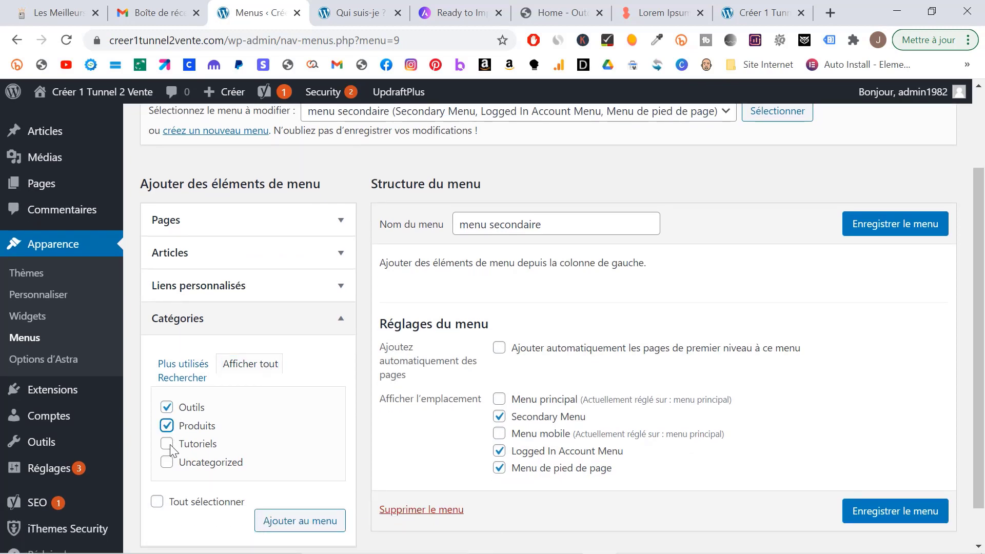
{"action": "left_click", "coordinate": [167, 444]}
{"action": "scroll", "coordinate": [172, 442], "scroll_direction": "down", "scroll_amount": 1}
{"action": "left_click", "coordinate": [167, 426]}
{"action": "left_click", "coordinate": [280, 485]}
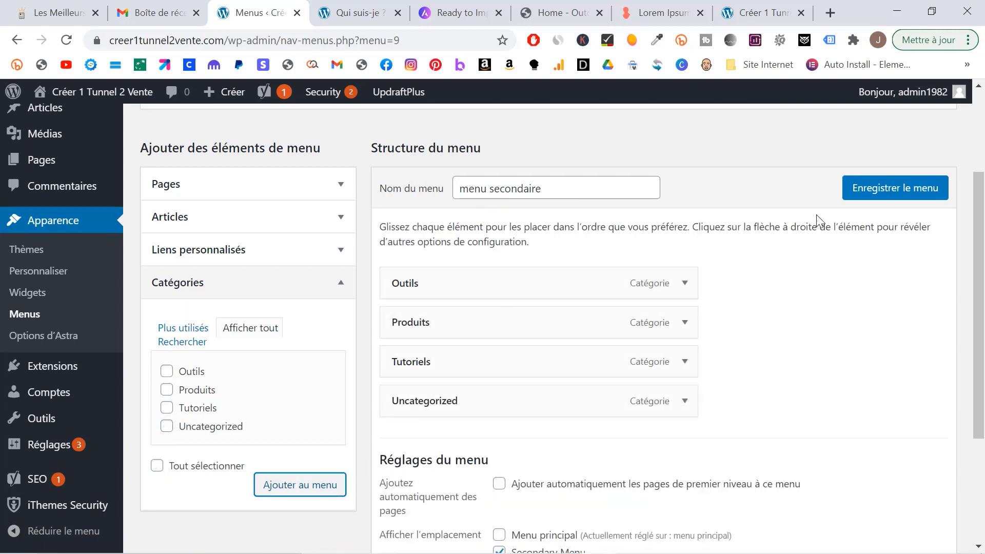
- Save the secondary menu and open the assignments of menus to the theme's locations
{"action": "left_click", "coordinate": [865, 192]}
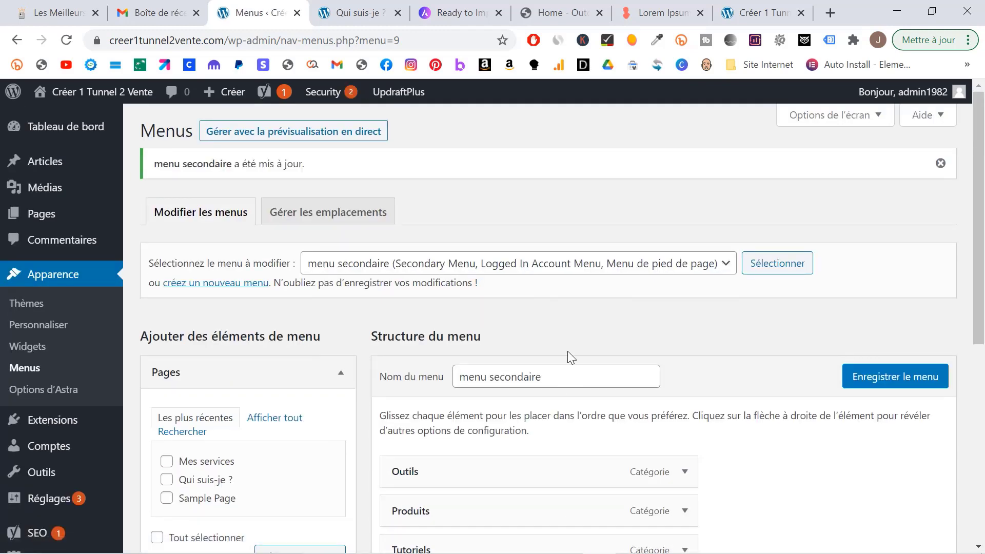
{"action": "left_click", "coordinate": [354, 213]}
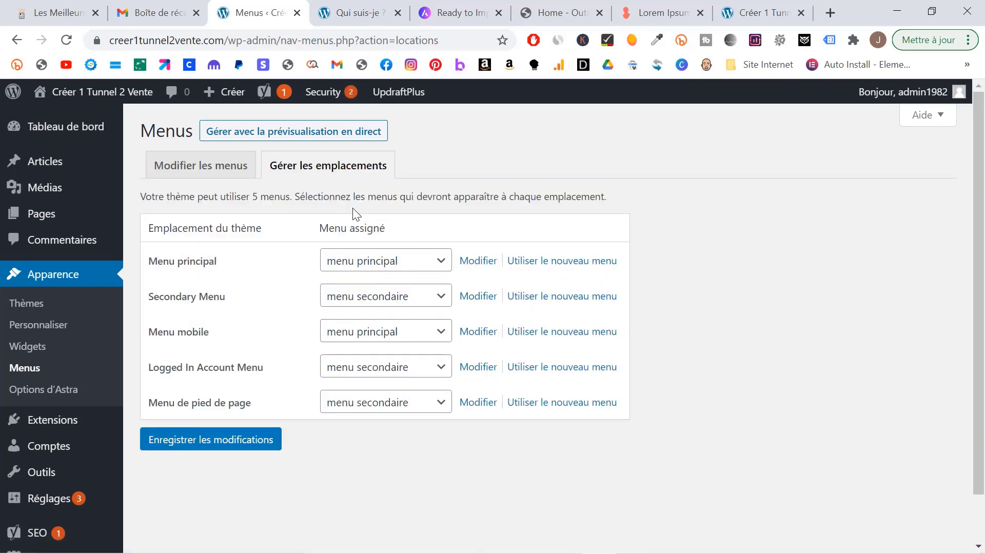
- Save the theme's menu location assignments with menu secondaire in the Secondary Menu location
{"action": "left_click", "coordinate": [399, 307]}
{"action": "left_click", "coordinate": [383, 373]}
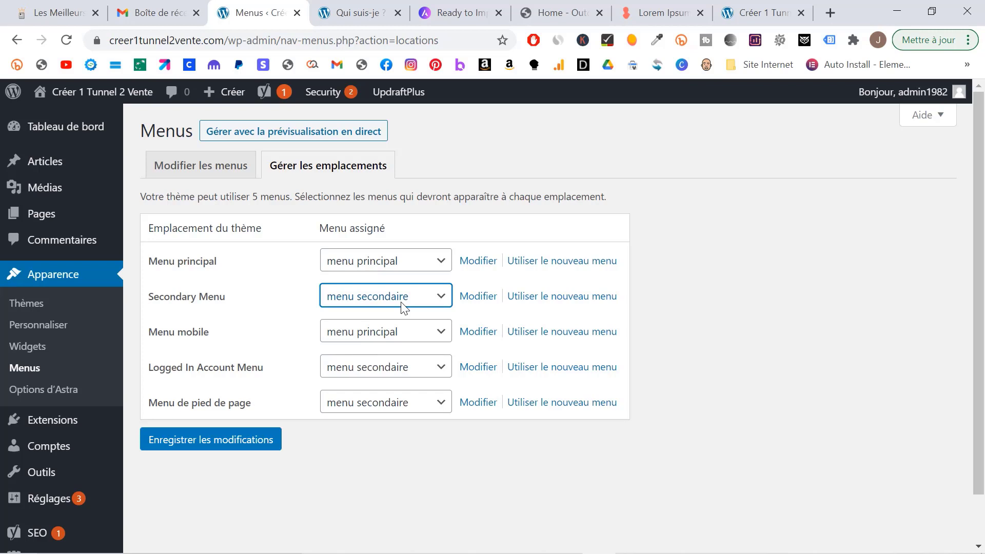
{"action": "left_click", "coordinate": [197, 440]}
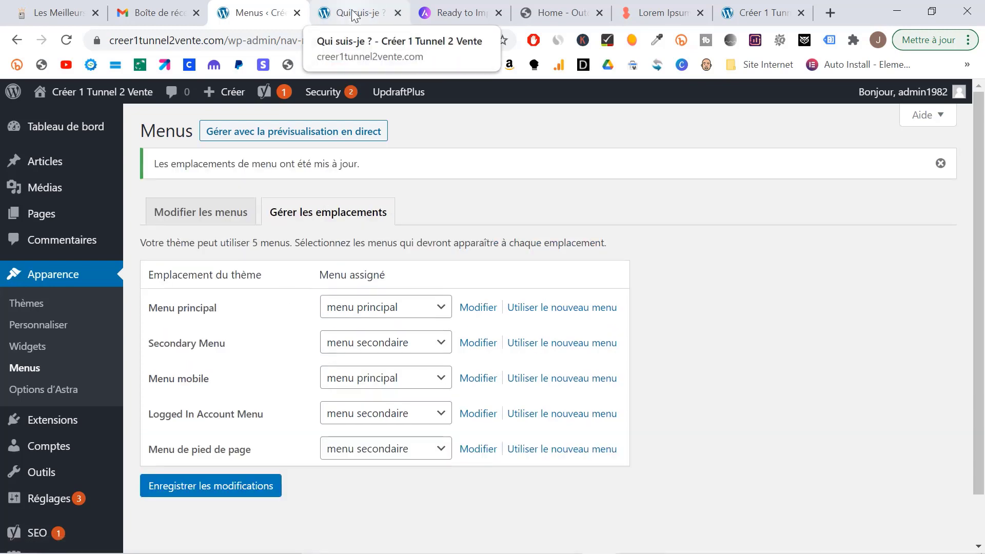
- Open the live site's home page and check the header and footer for the secondary menu
{"action": "left_click", "coordinate": [366, 15]}
{"action": "left_click", "coordinate": [139, 174]}
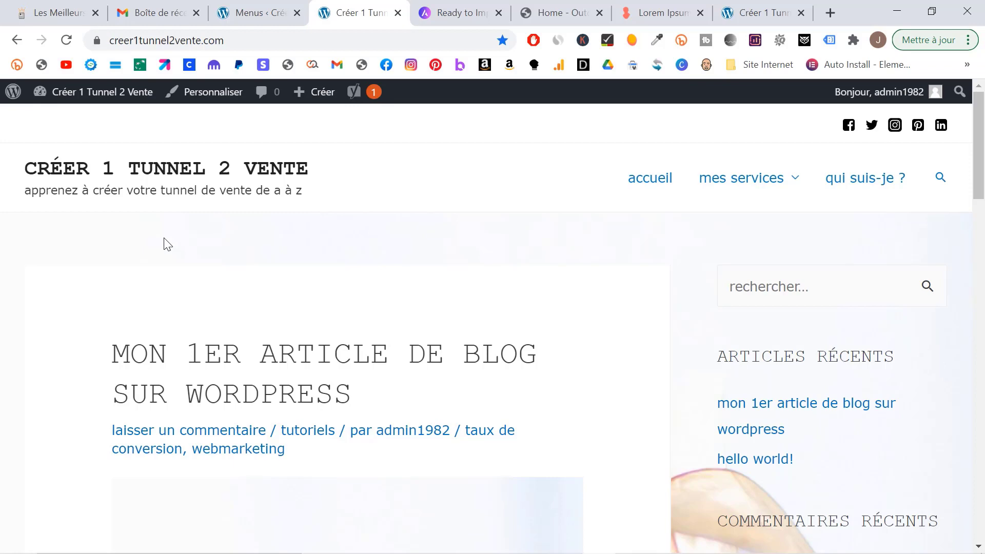
{"action": "scroll", "coordinate": [164, 239], "scroll_direction": "down", "scroll_amount": 20}
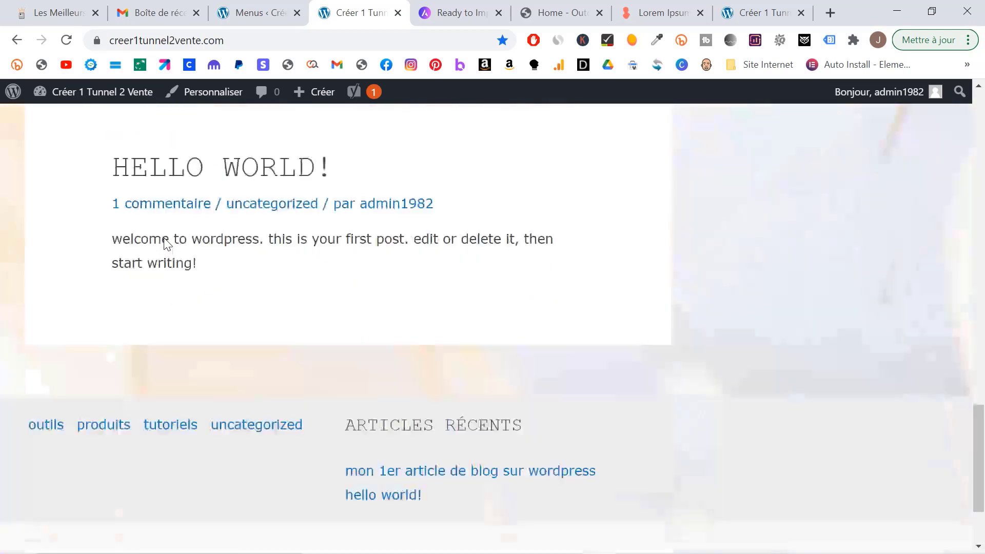
{"action": "scroll", "coordinate": [164, 238], "scroll_direction": "down", "scroll_amount": 3}
{"action": "scroll", "coordinate": [233, 306], "scroll_direction": "up", "scroll_amount": 20}
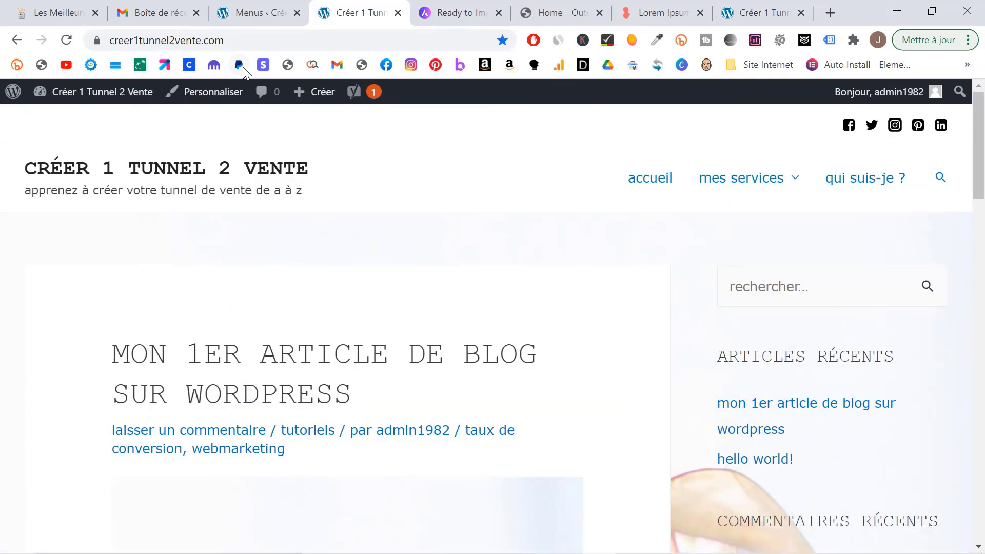
- In the theme customizer's Header Builder, add Secondary Menu to the header's upper row and place it before Social
{"action": "middle_click", "coordinate": [211, 90]}
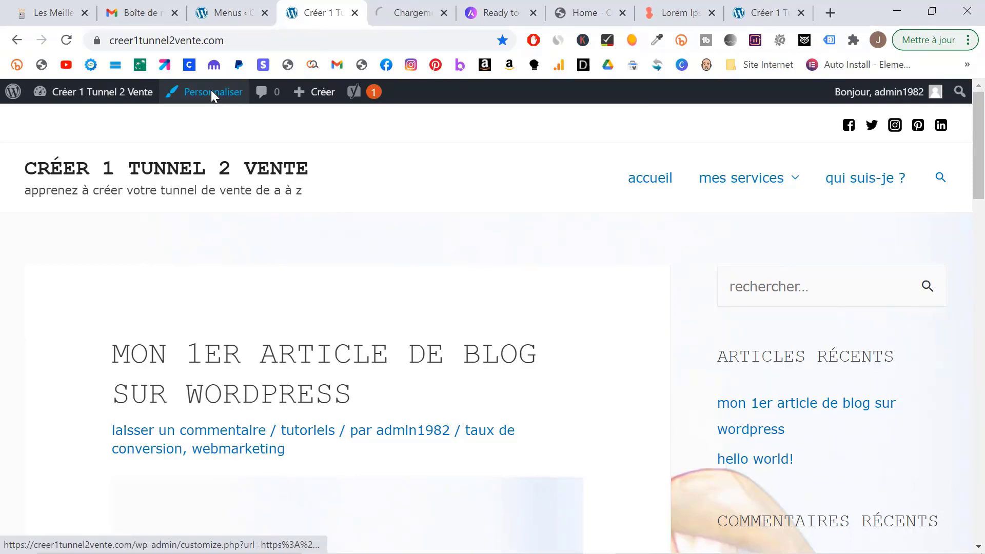
{"action": "left_click", "coordinate": [394, 7]}
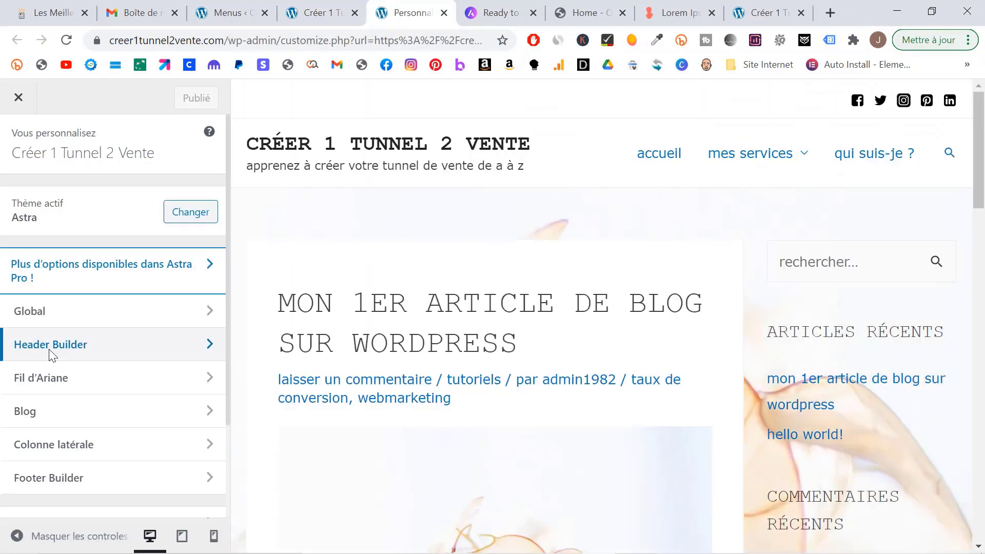
{"action": "left_click", "coordinate": [50, 354]}
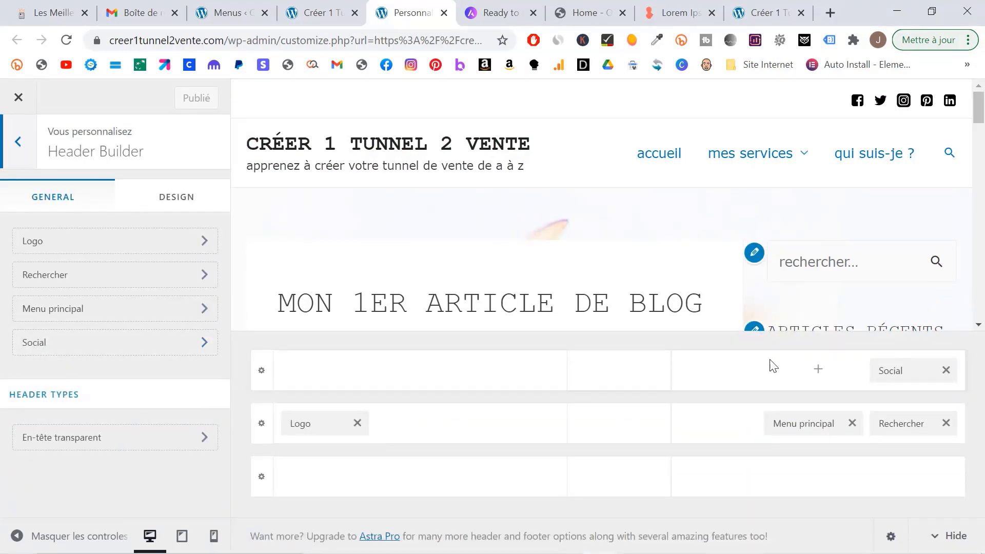
{"action": "left_click", "coordinate": [819, 370]}
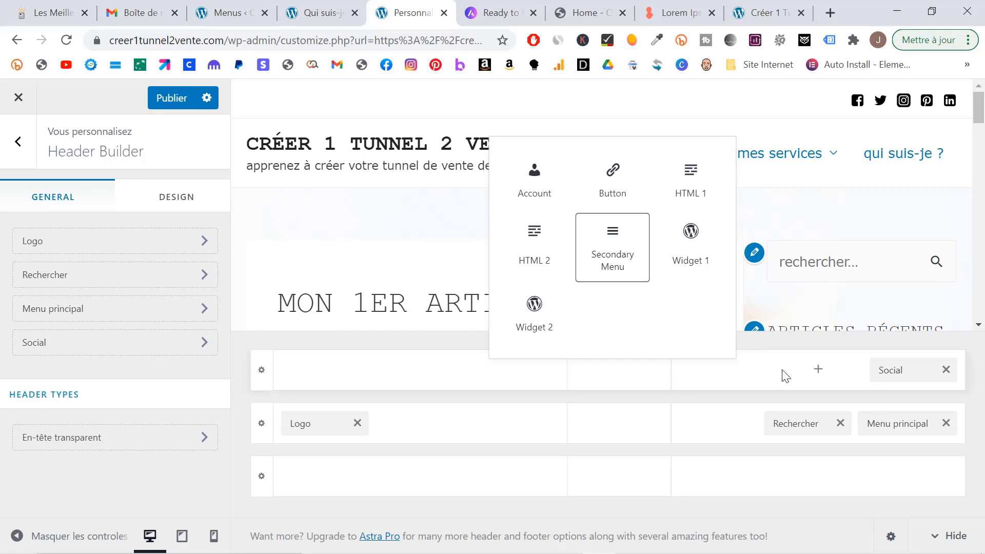
{"action": "left_click", "coordinate": [593, 249]}
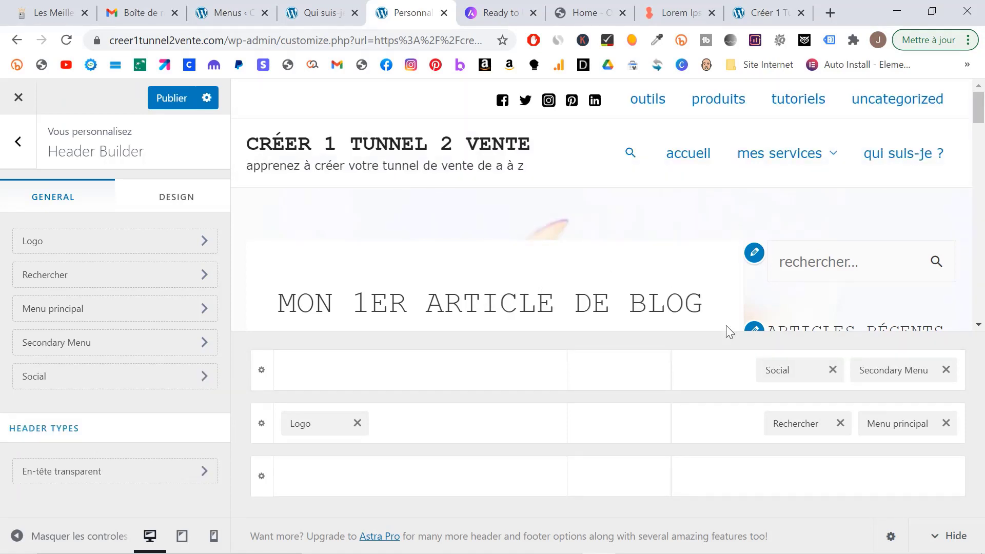
{"action": "left_click_drag", "start_coordinate": [888, 373], "coordinate": [754, 376]}
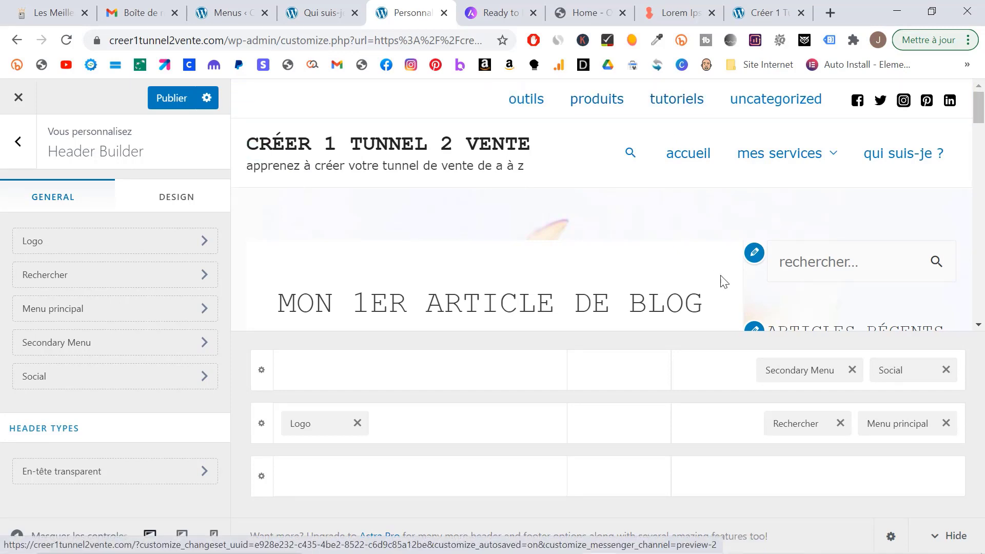
- Open the Secondary Menu element's settings and set the submenu width to 68, keeping the Fondu container animation
{"action": "left_click", "coordinate": [782, 374]}
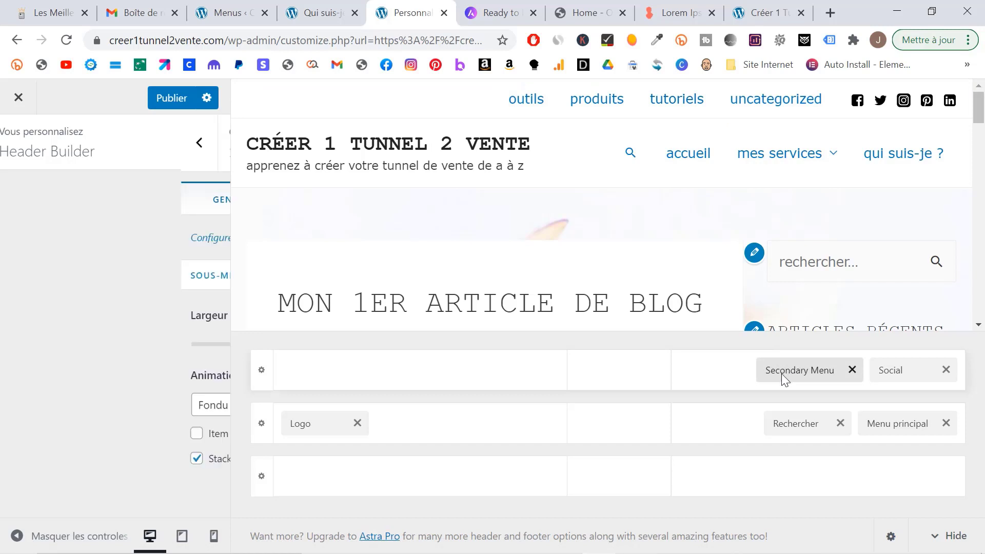
{"action": "left_click_drag", "start_coordinate": [94, 345], "coordinate": [69, 345]}
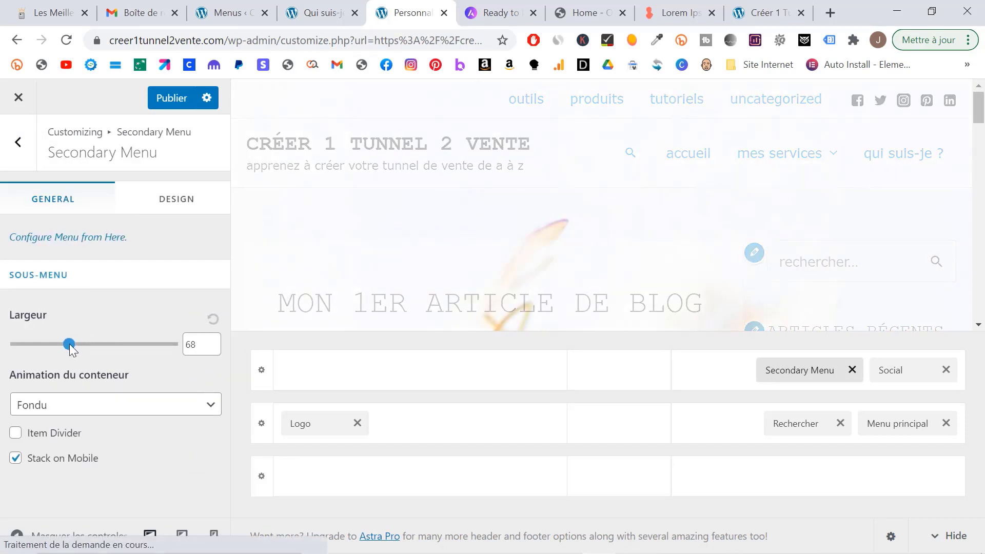
{"action": "left_click", "coordinate": [97, 408]}
{"action": "left_click", "coordinate": [97, 406]}
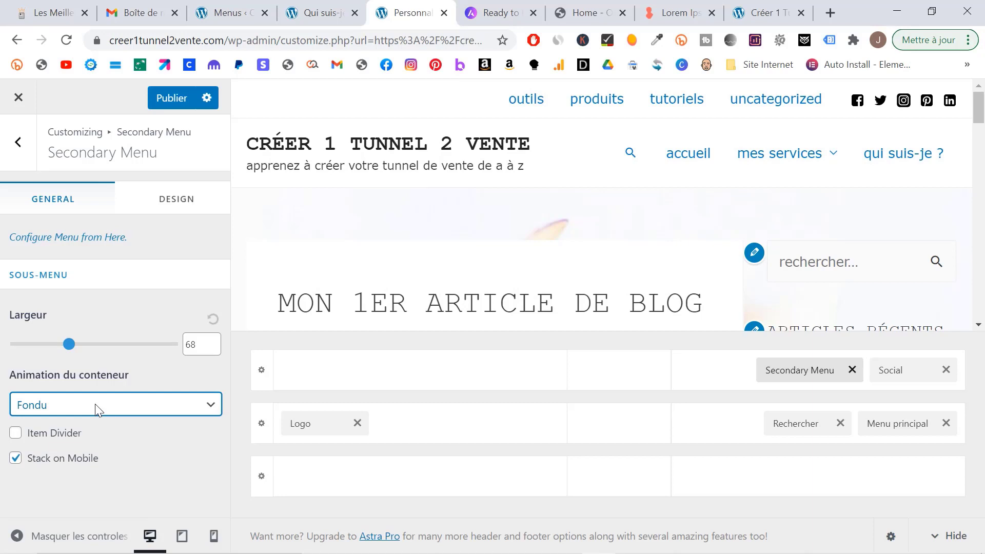
{"action": "key", "text": "Tab"}
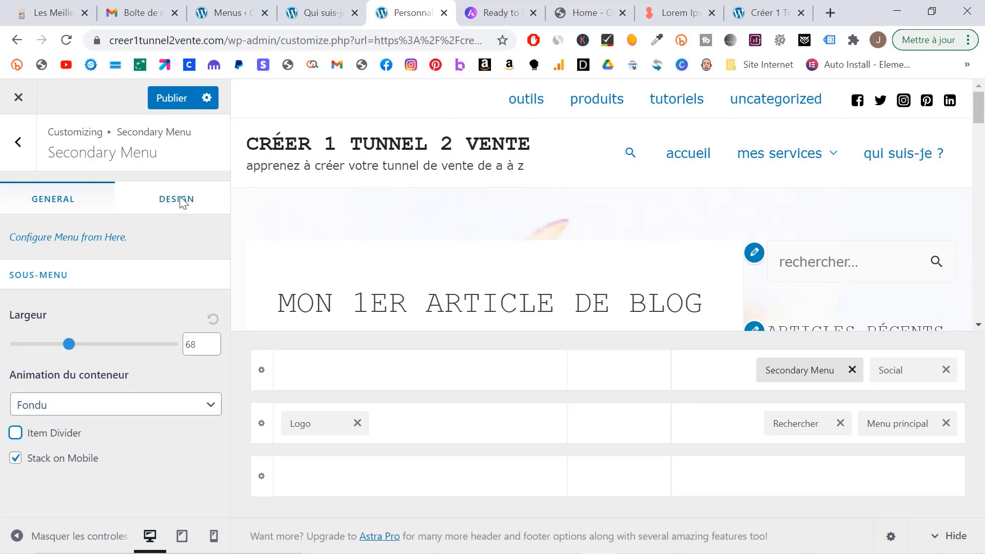
- Set the secondary menu's normal link colour to purple #8224e3, trying yellow #eeee22 as an alternative
{"action": "left_click", "coordinate": [180, 200]}
{"action": "scroll", "coordinate": [189, 323], "scroll_direction": "down", "scroll_amount": 5}
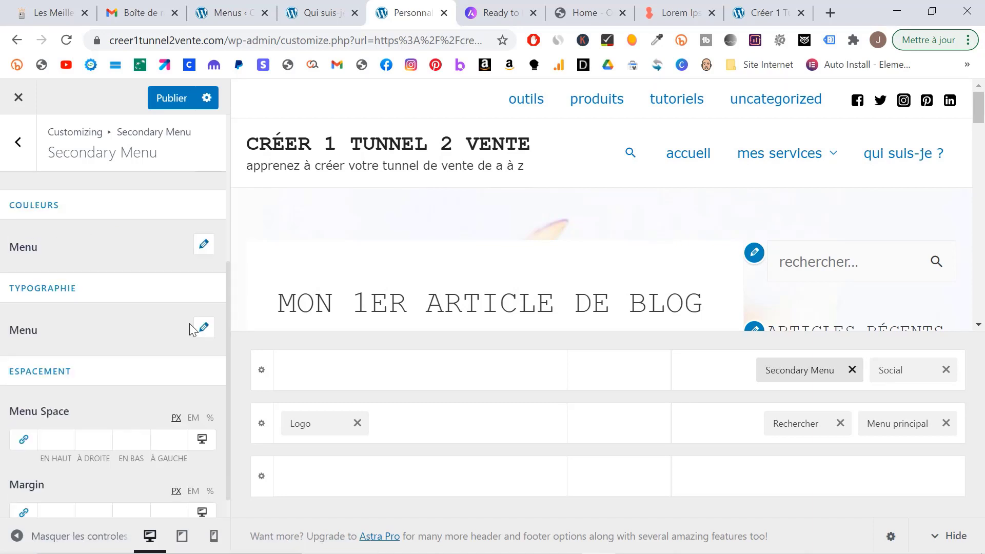
{"action": "left_click", "coordinate": [204, 246]}
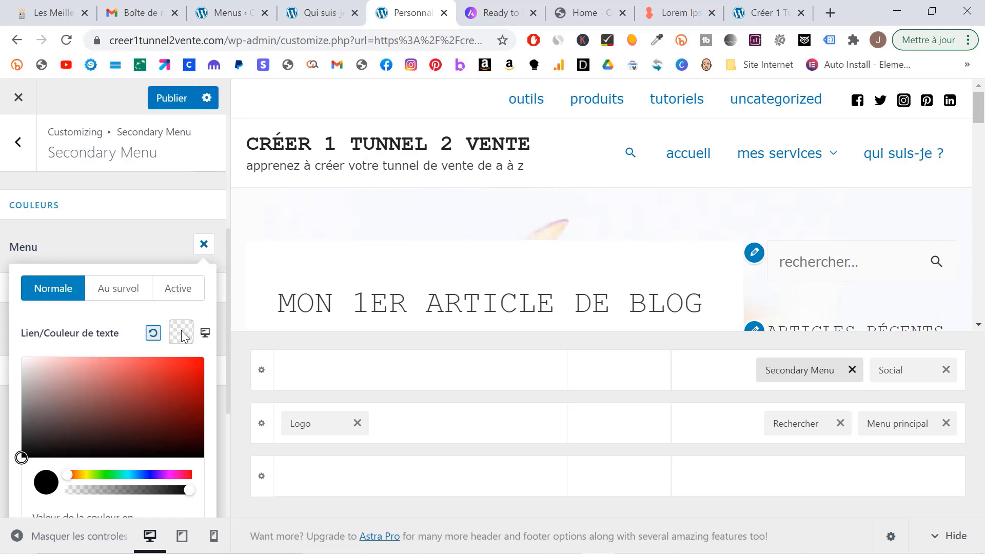
{"action": "scroll", "coordinate": [148, 450], "scroll_direction": "down", "scroll_amount": 3}
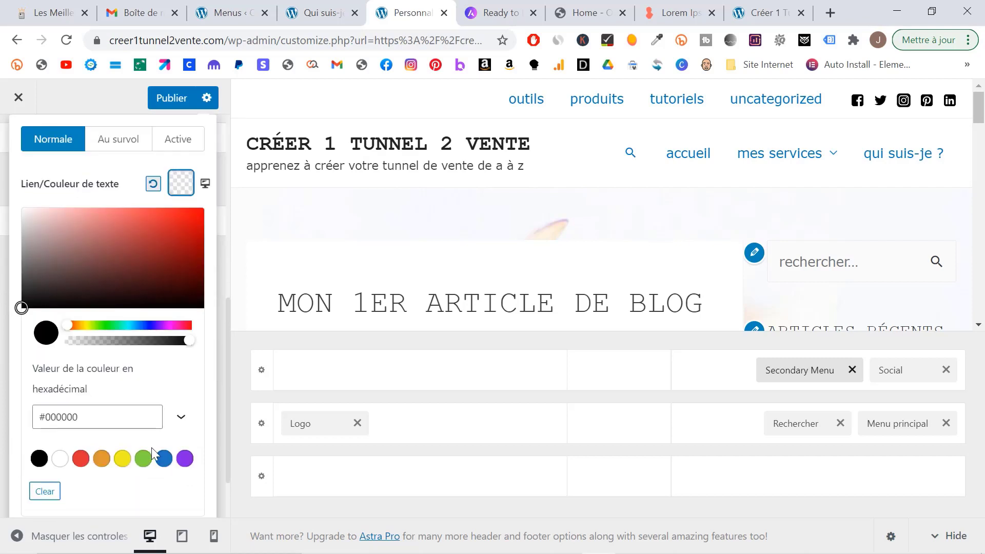
{"action": "left_click", "coordinate": [185, 457]}
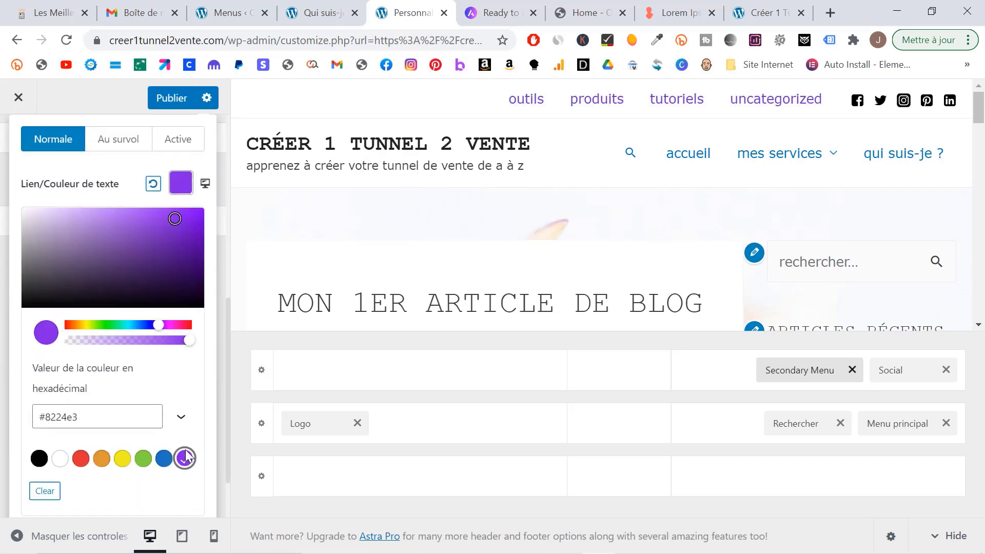
{"action": "left_click", "coordinate": [123, 458]}
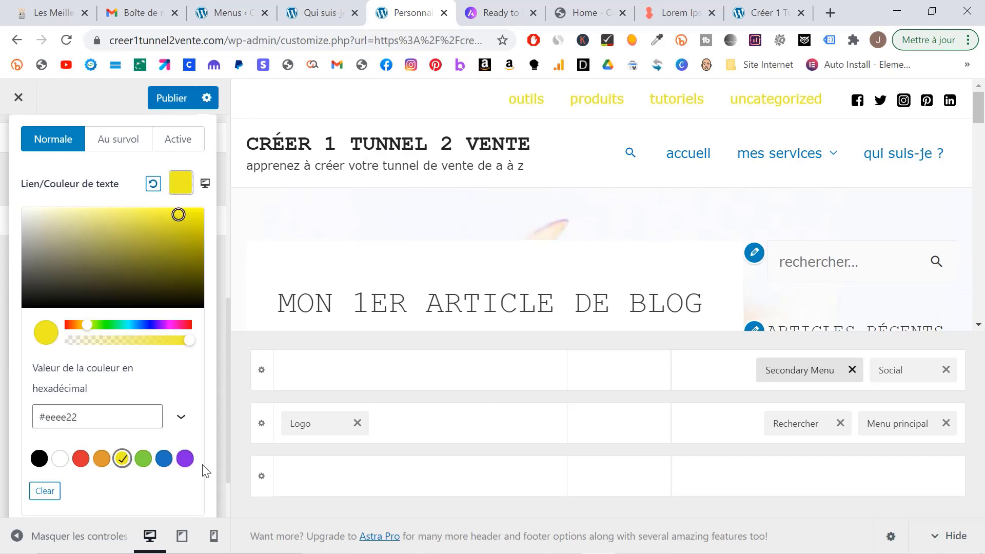
{"action": "left_click", "coordinate": [185, 459]}
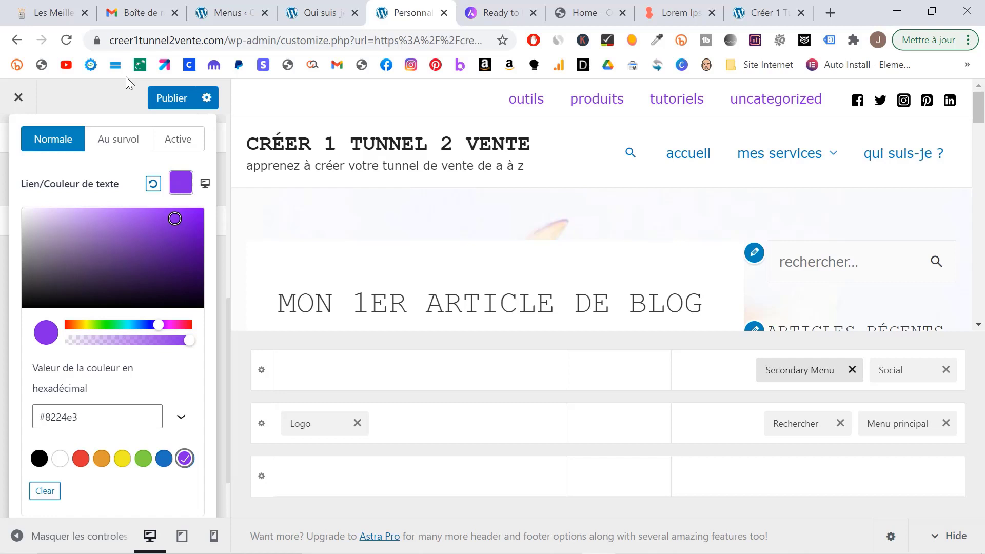
{"action": "left_click", "coordinate": [112, 99]}
{"action": "left_click", "coordinate": [133, 267]}
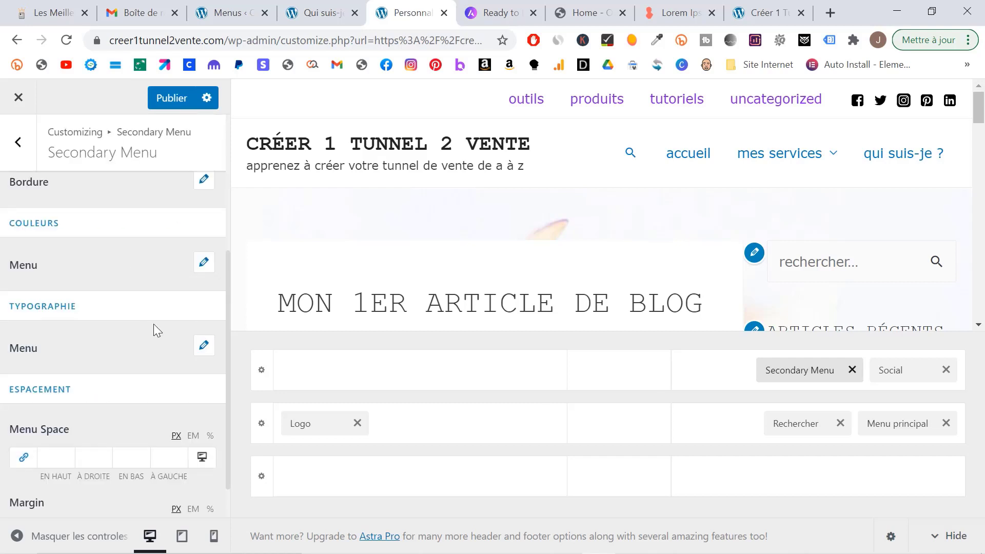
- Set the secondary menu's font family to Courier
{"action": "left_click", "coordinate": [203, 345]}
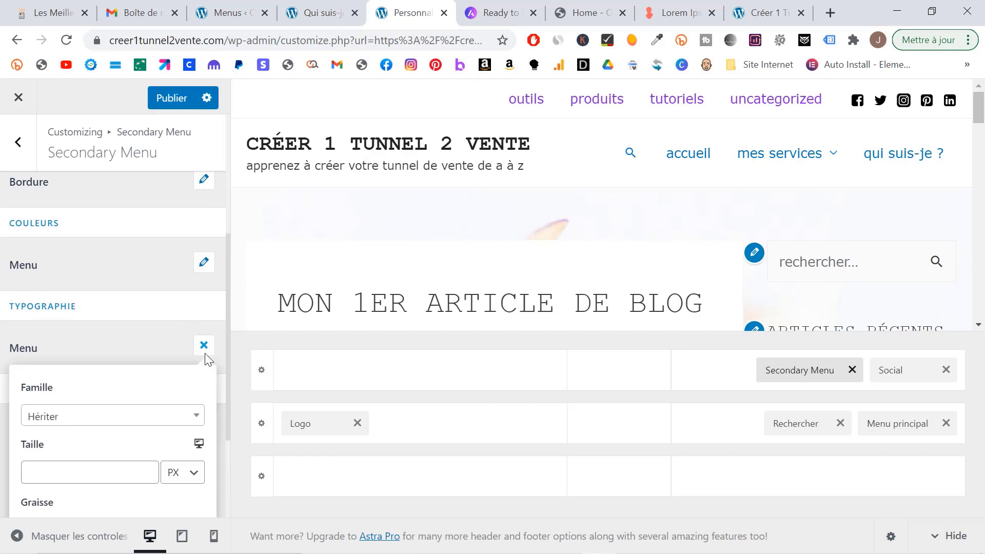
{"action": "left_click", "coordinate": [162, 424]}
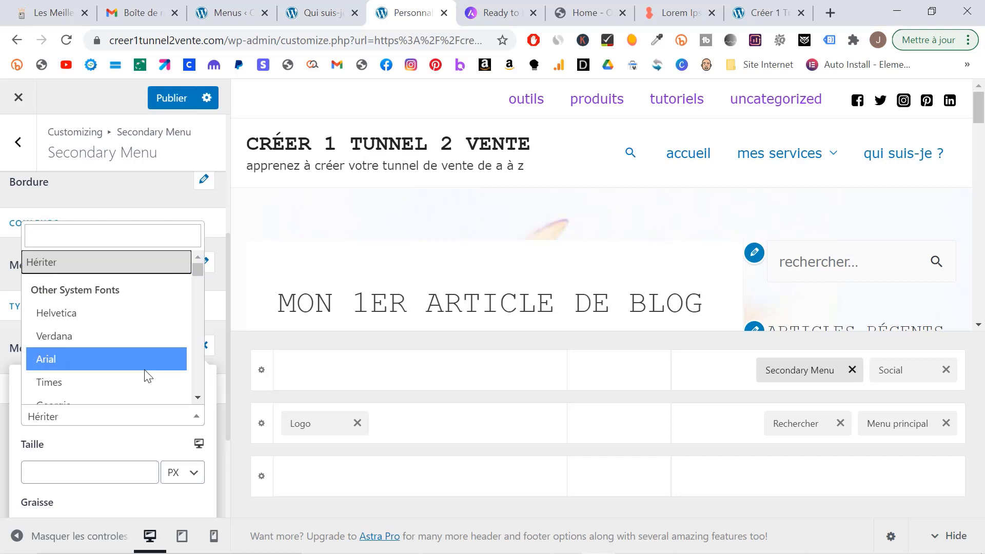
{"action": "scroll", "coordinate": [145, 376], "scroll_direction": "down", "scroll_amount": 2}
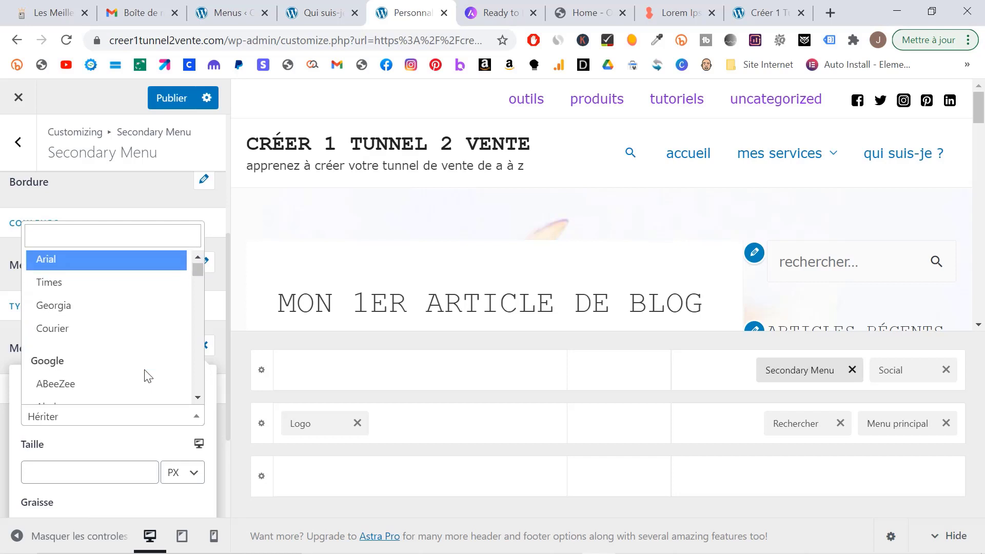
{"action": "left_click", "coordinate": [114, 329]}
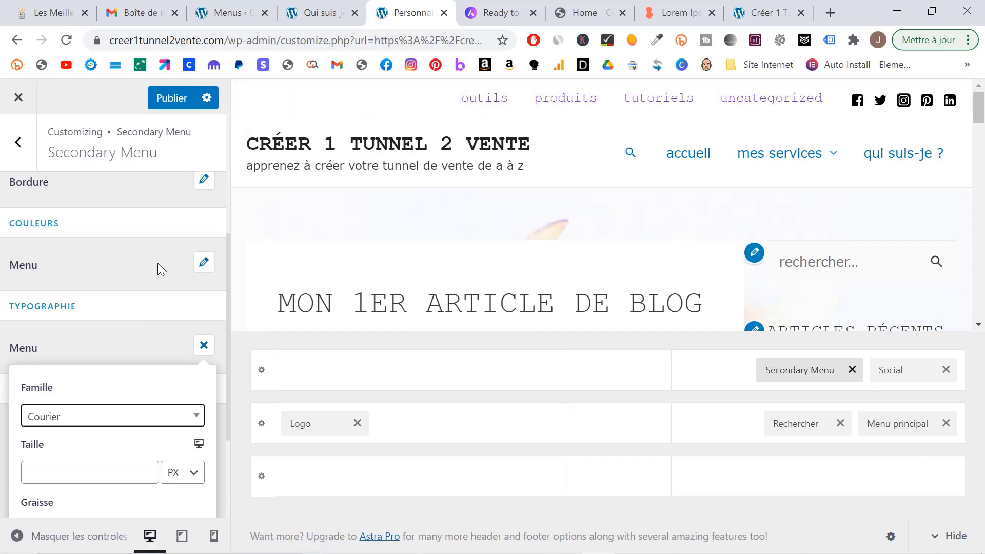
- Set the secondary menu's hover link colour to turquoise #4fdbd3
{"action": "scroll", "coordinate": [158, 262], "scroll_direction": "up", "scroll_amount": 4}
{"action": "scroll", "coordinate": [154, 251], "scroll_direction": "down", "scroll_amount": 2}
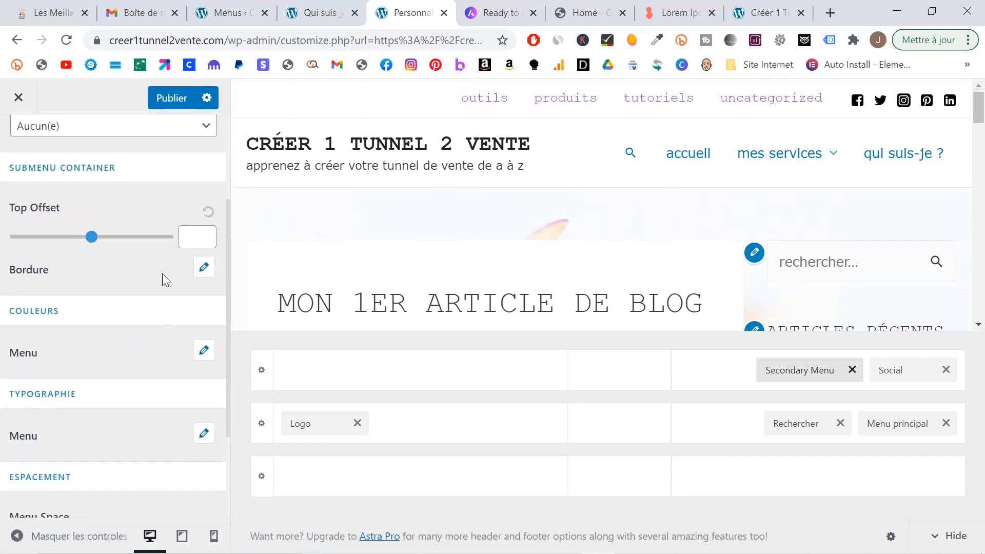
{"action": "left_click", "coordinate": [202, 351]}
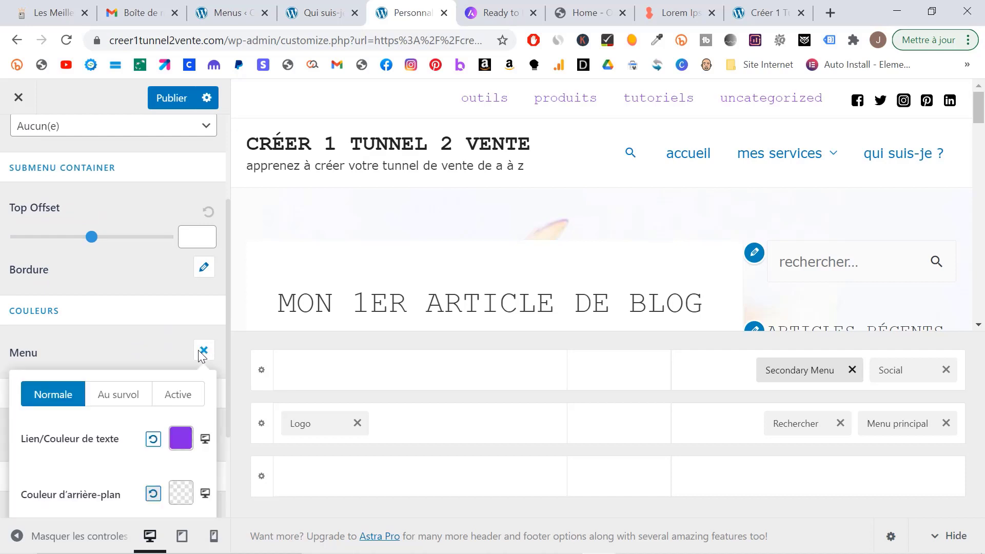
{"action": "left_click", "coordinate": [124, 395]}
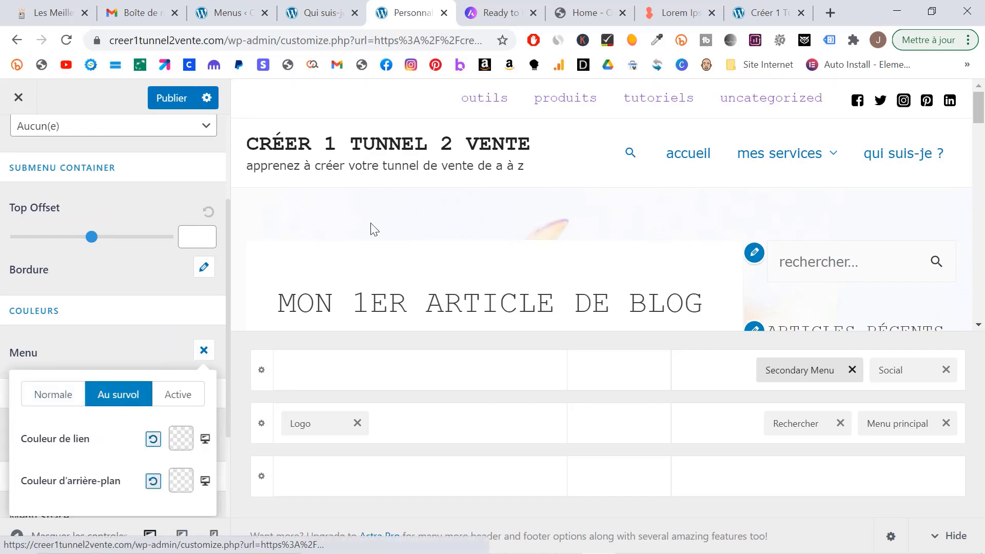
{"action": "left_click", "coordinate": [189, 443]}
{"action": "scroll", "coordinate": [123, 472], "scroll_direction": "down", "scroll_amount": 4}
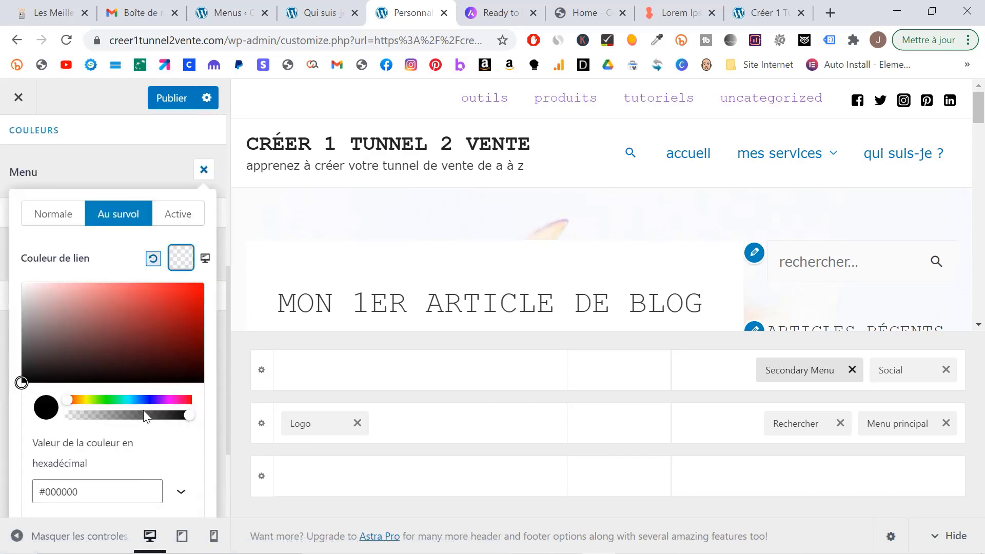
{"action": "left_click", "coordinate": [131, 399]}
{"action": "left_click", "coordinate": [138, 297]}
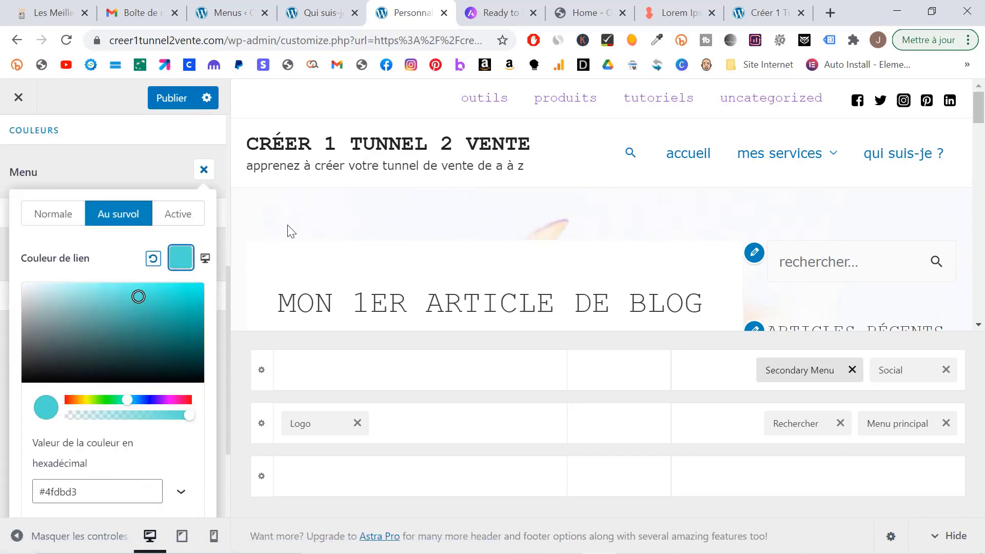
{"action": "left_click", "coordinate": [502, 100]}
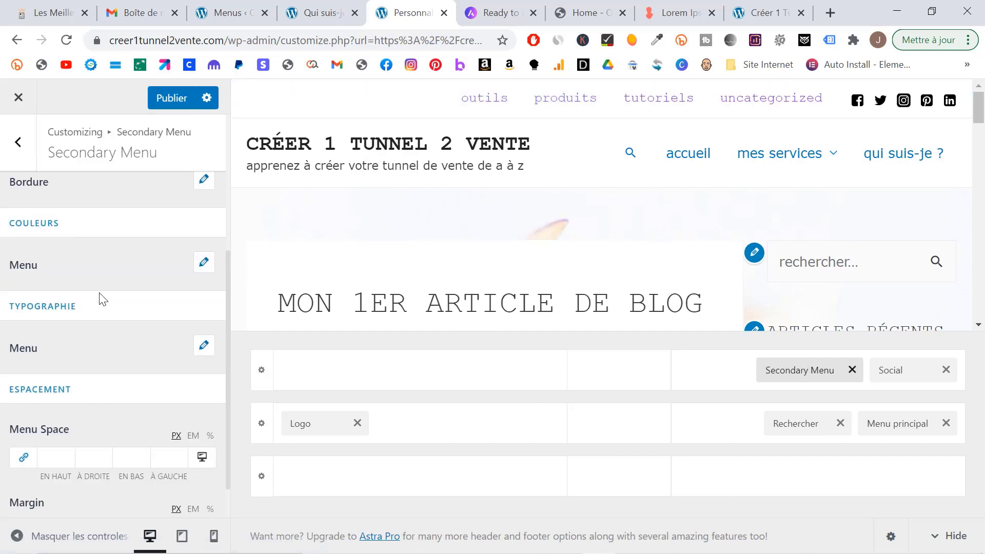
- Try the Souligner hover style on the secondary menu, and set it to Zoom In
{"action": "scroll", "coordinate": [101, 298], "scroll_direction": "up", "scroll_amount": 5}
{"action": "left_click", "coordinate": [164, 268]}
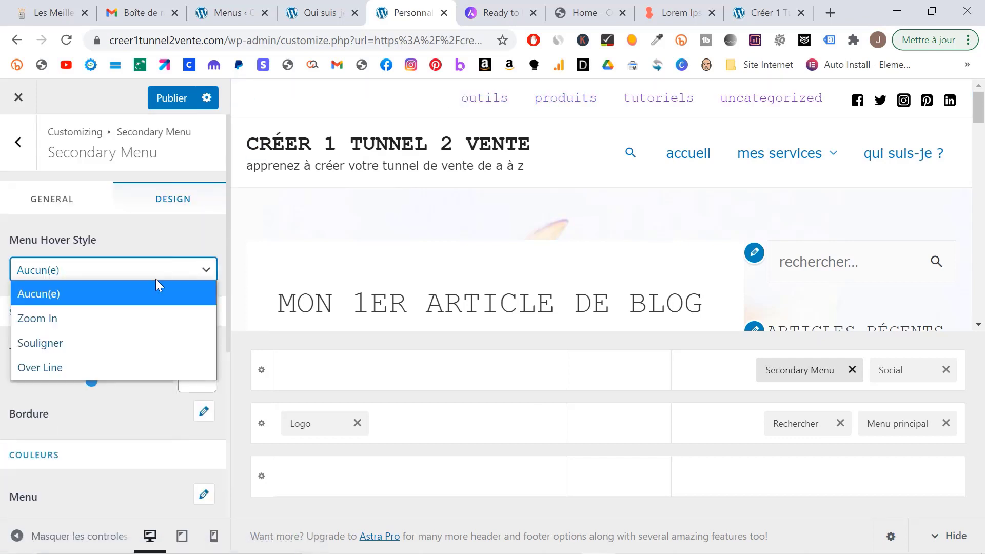
{"action": "left_click", "coordinate": [134, 340]}
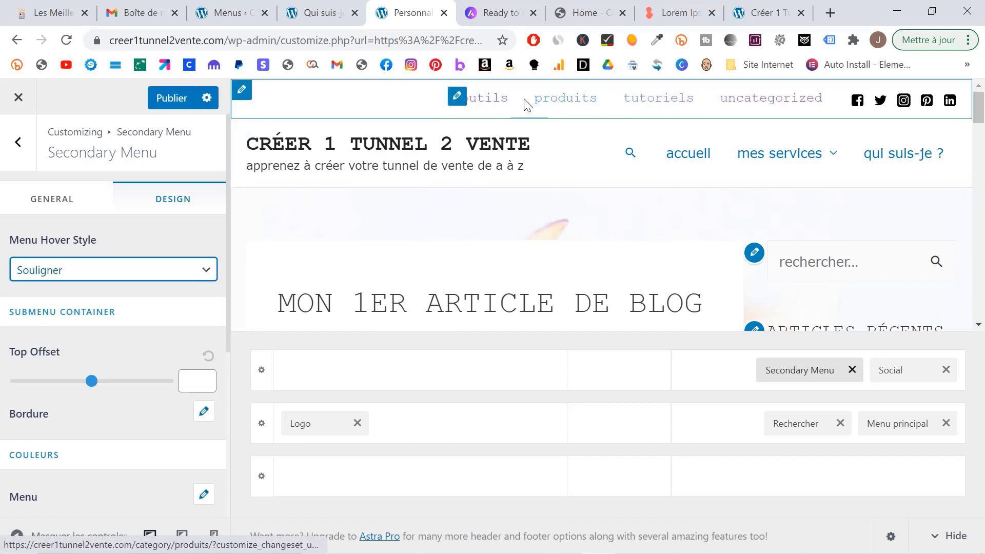
{"action": "left_click", "coordinate": [162, 272]}
{"action": "left_click", "coordinate": [120, 319]}
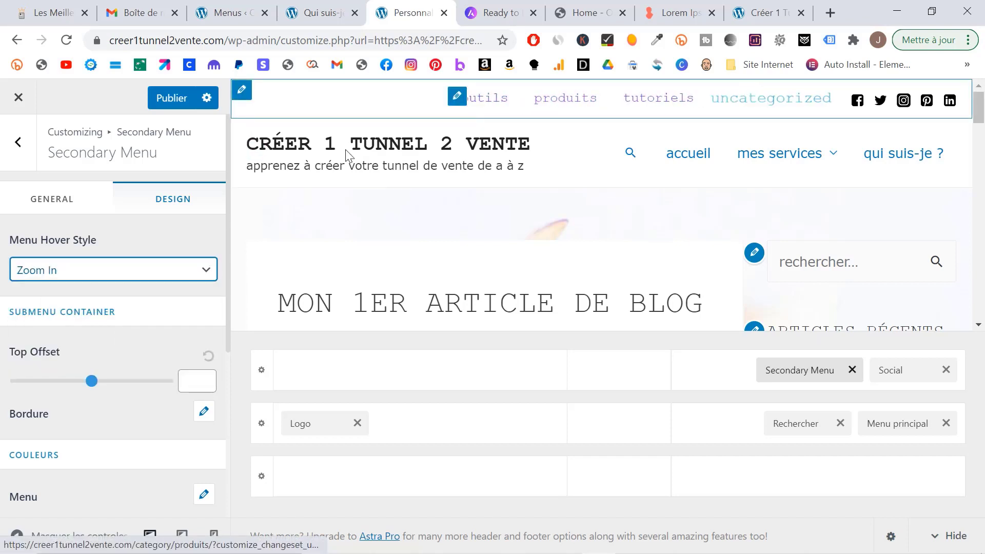
- Publish the secondary menu styling and check both header menus on the live site's home page
{"action": "left_click", "coordinate": [174, 99]}
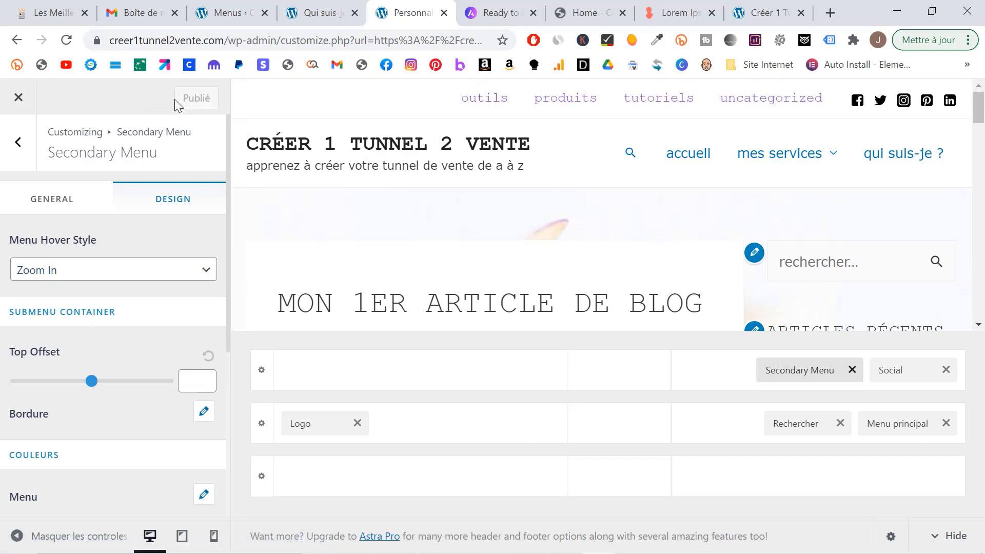
{"action": "left_click", "coordinate": [321, 17]}
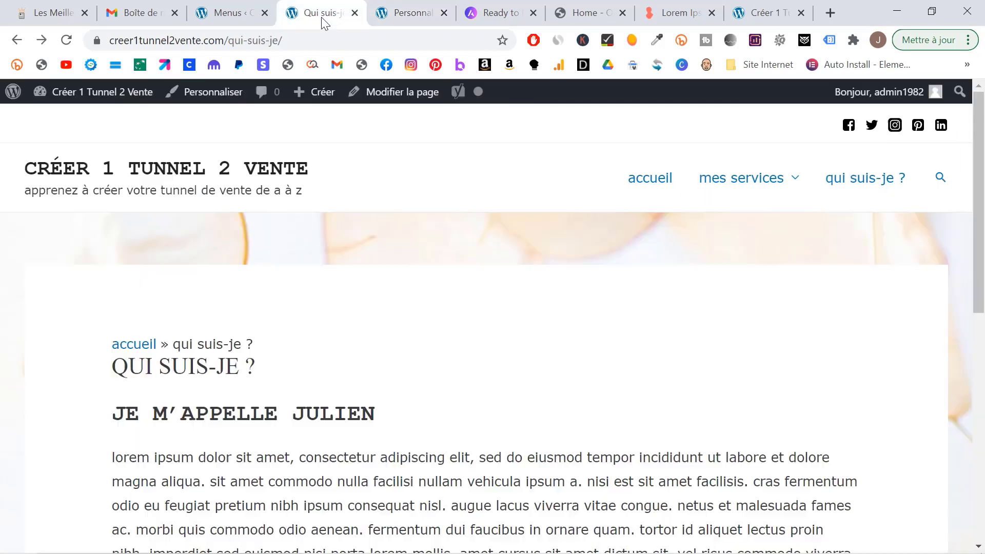
{"action": "left_click", "coordinate": [129, 177]}
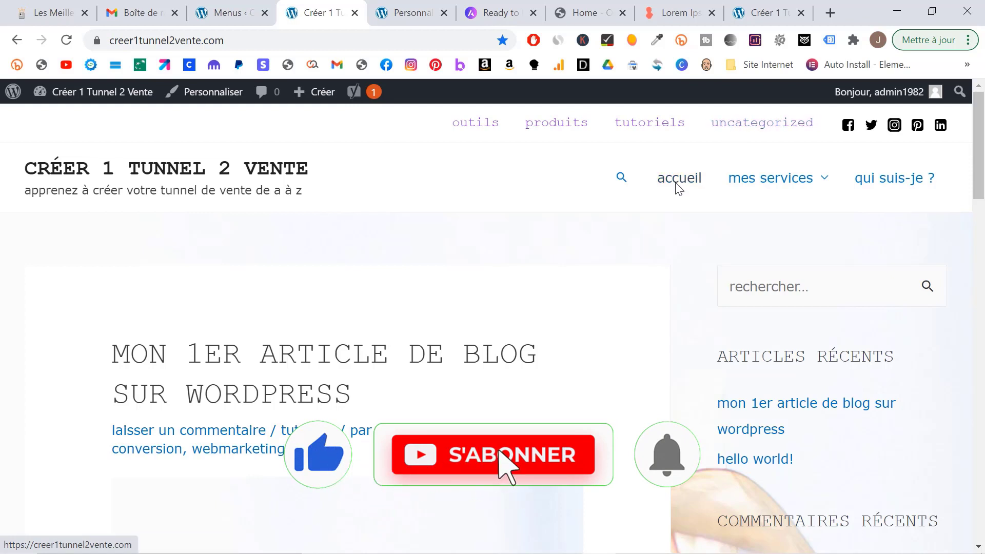
{"action": "mouse_move", "coordinate": [773, 185]}
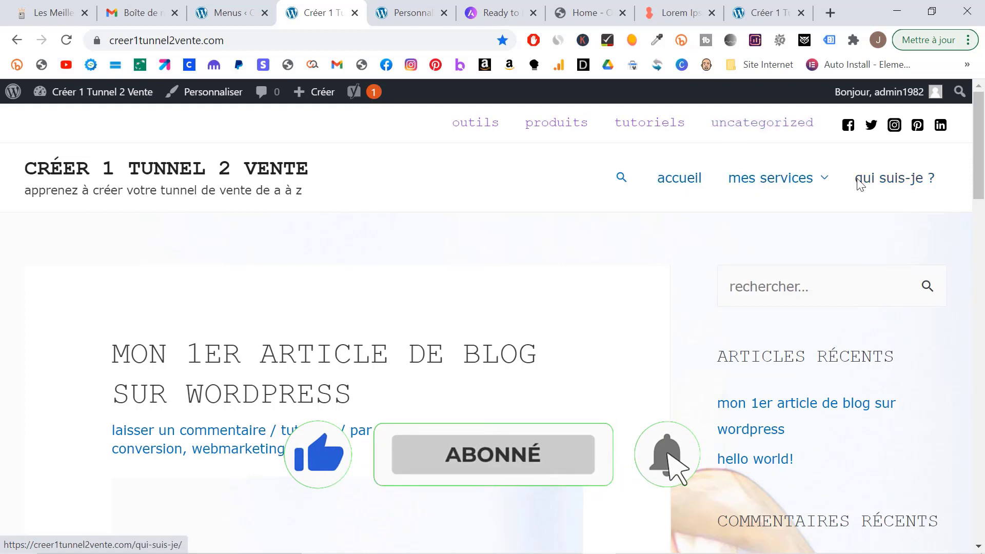
- Remove Secondary Menu from the header builder and arrange Menu principal, Rechercher and Social in that order in the row with the logo
{"action": "left_click", "coordinate": [222, 7]}
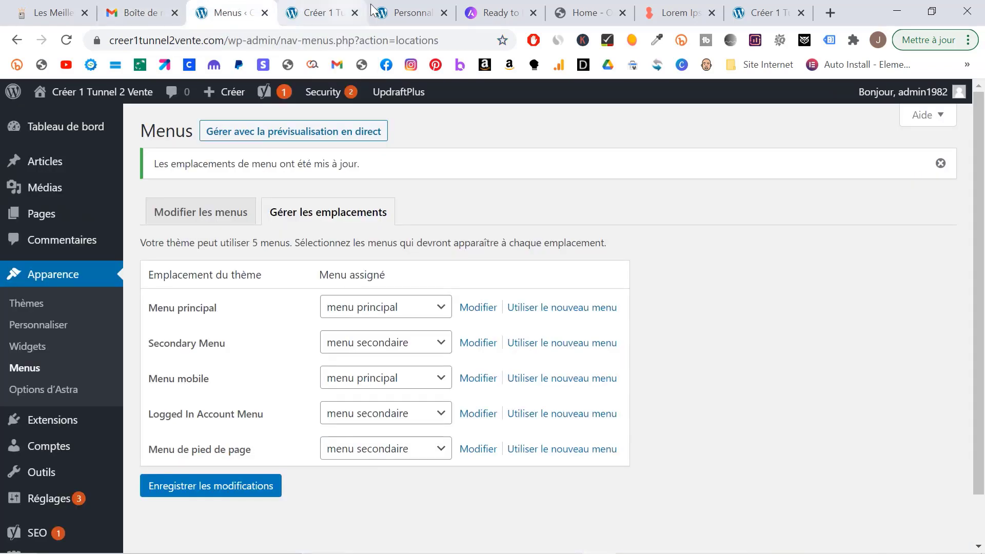
{"action": "left_click", "coordinate": [422, 4]}
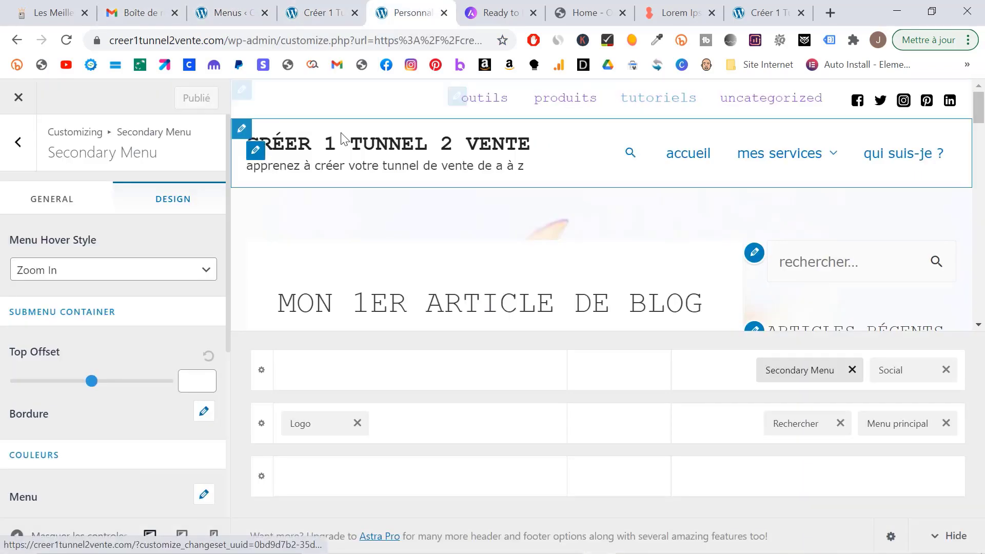
{"action": "left_click", "coordinate": [851, 370]}
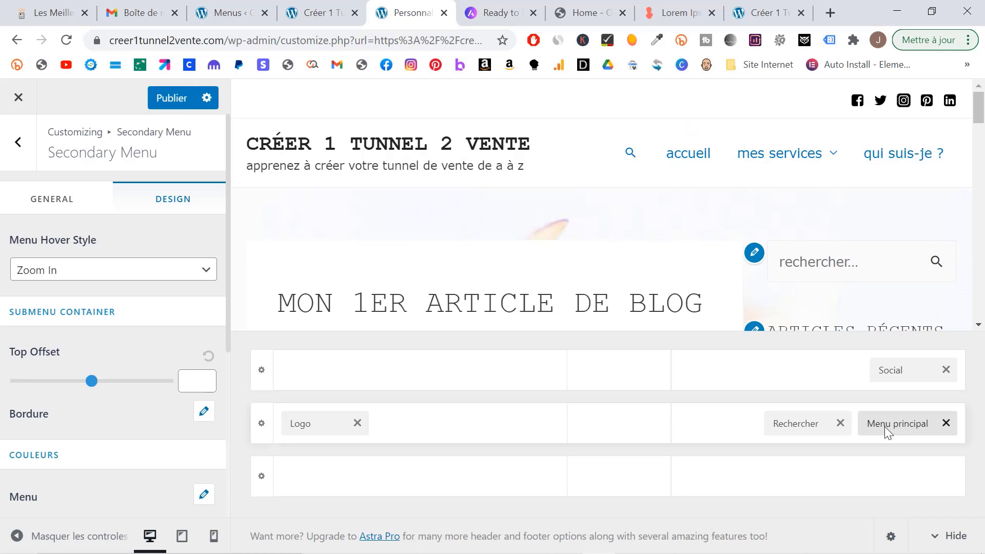
{"action": "left_click_drag", "start_coordinate": [884, 426], "coordinate": [783, 420]}
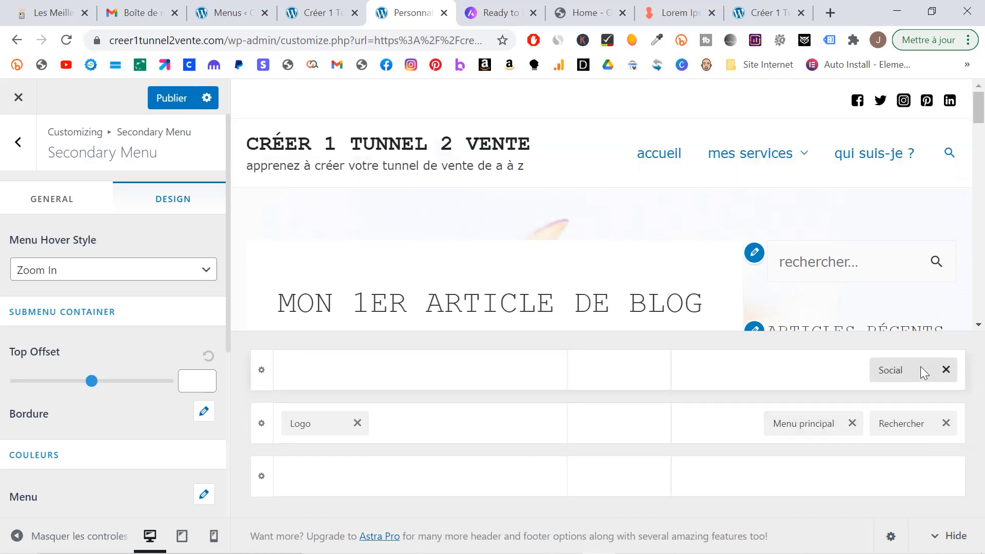
{"action": "left_click_drag", "start_coordinate": [916, 369], "coordinate": [932, 424]}
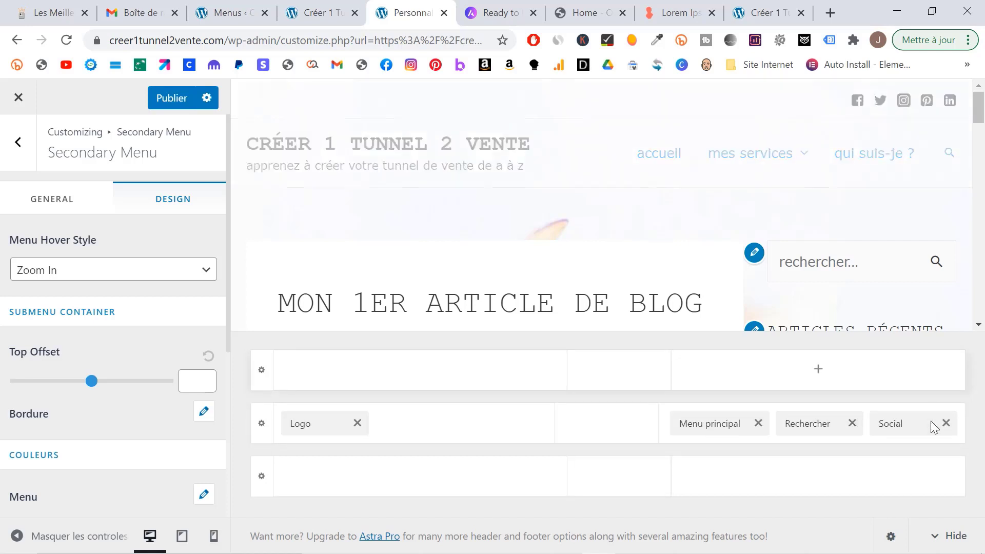
- Publish the new header layout and reload the live home page to check it
{"action": "left_click", "coordinate": [172, 98]}
{"action": "key", "text": "ctrl+Page_Up"}
{"action": "left_click", "coordinate": [67, 41]}
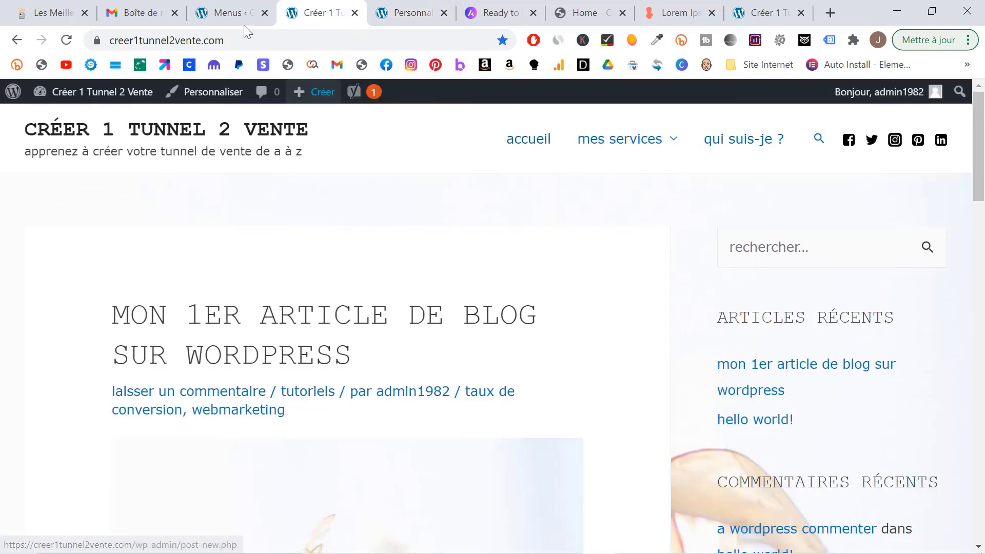
{"action": "left_click", "coordinate": [208, 6]}
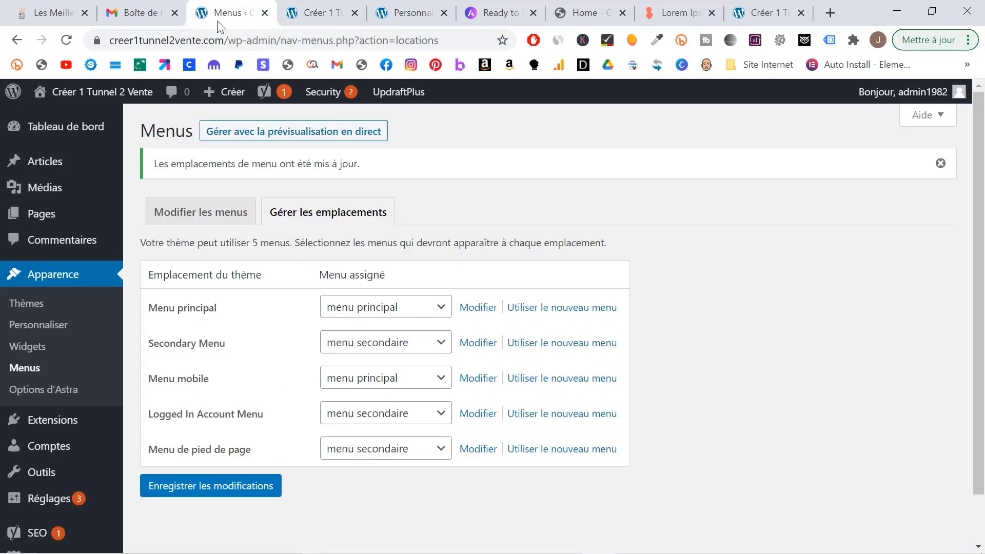
- Set the main menu's hover style to Souligner in the customizer's header settings
{"action": "left_click", "coordinate": [410, 13]}
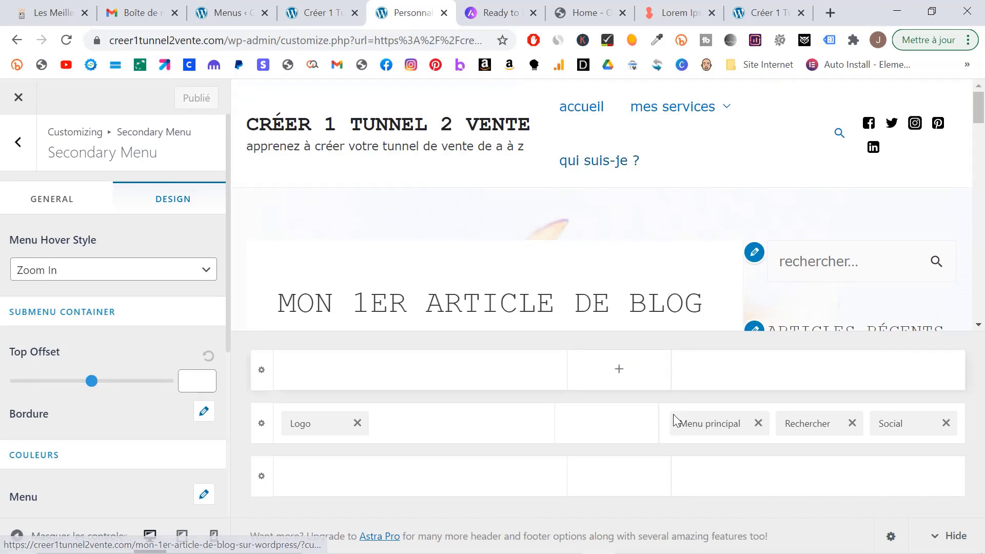
{"action": "left_click", "coordinate": [696, 430]}
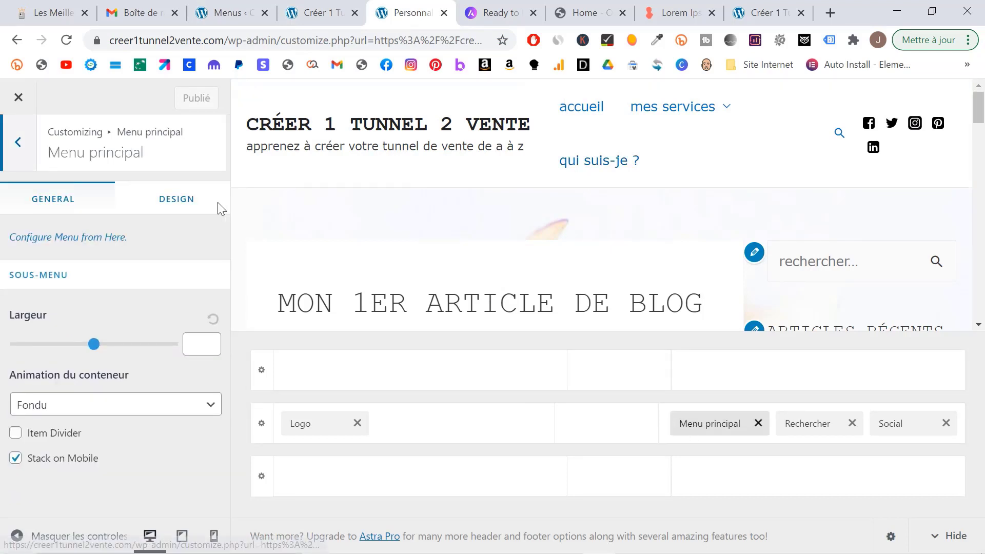
{"action": "left_click", "coordinate": [150, 196]}
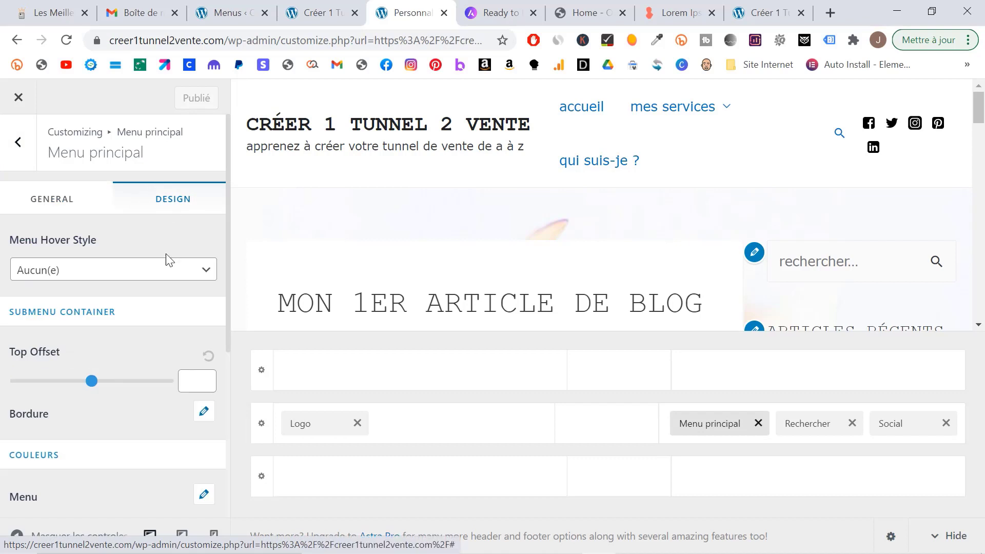
{"action": "scroll", "coordinate": [165, 254], "scroll_direction": "down", "scroll_amount": 2}
{"action": "scroll", "coordinate": [165, 254], "scroll_direction": "up", "scroll_amount": 2}
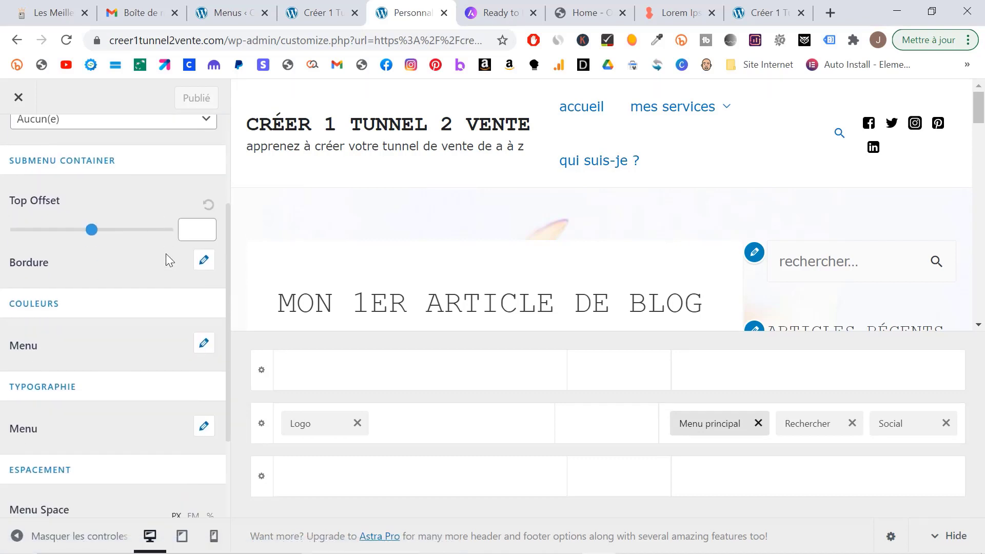
{"action": "left_click", "coordinate": [147, 270]}
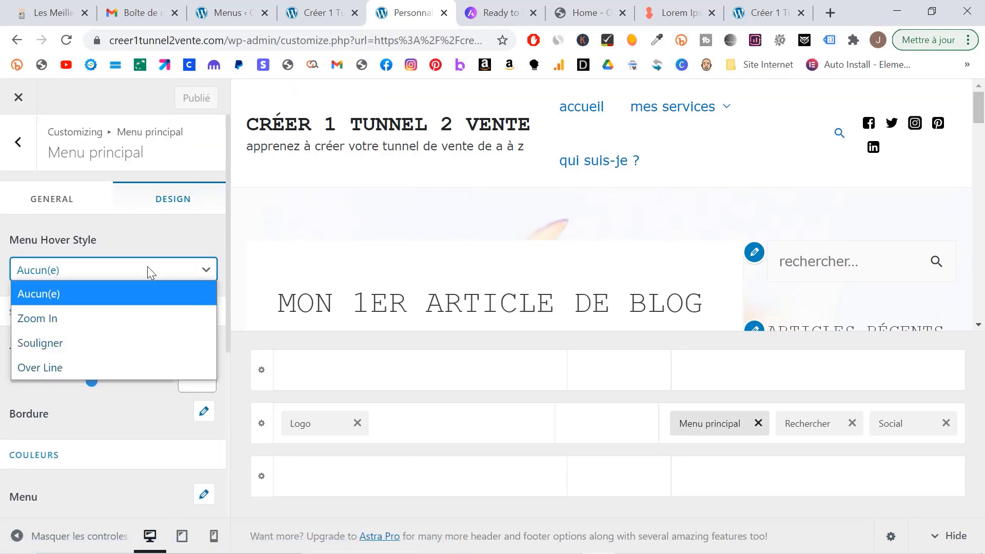
{"action": "left_click", "coordinate": [102, 343]}
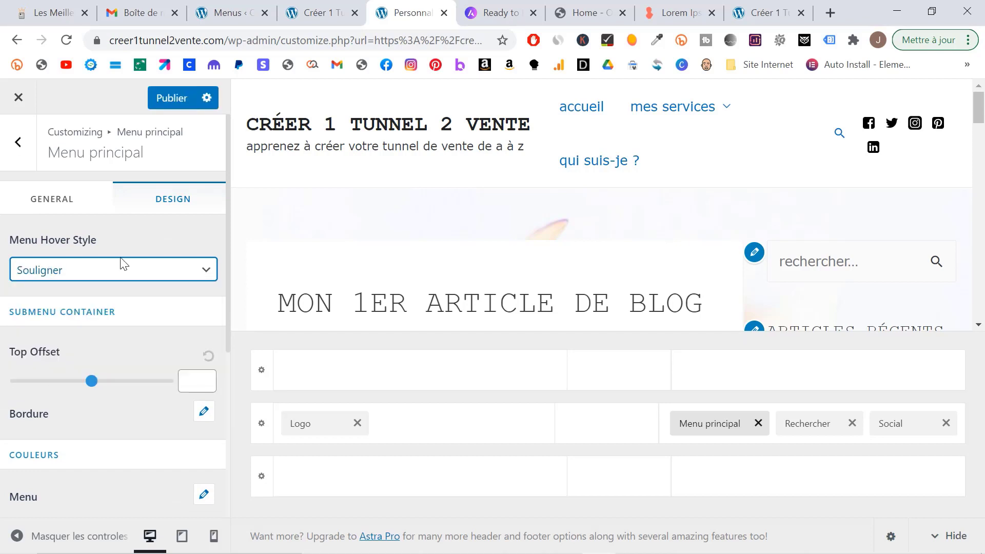
- Set the main menu's normal link colour to dark grey
{"action": "scroll", "coordinate": [163, 273], "scroll_direction": "down", "scroll_amount": 4}
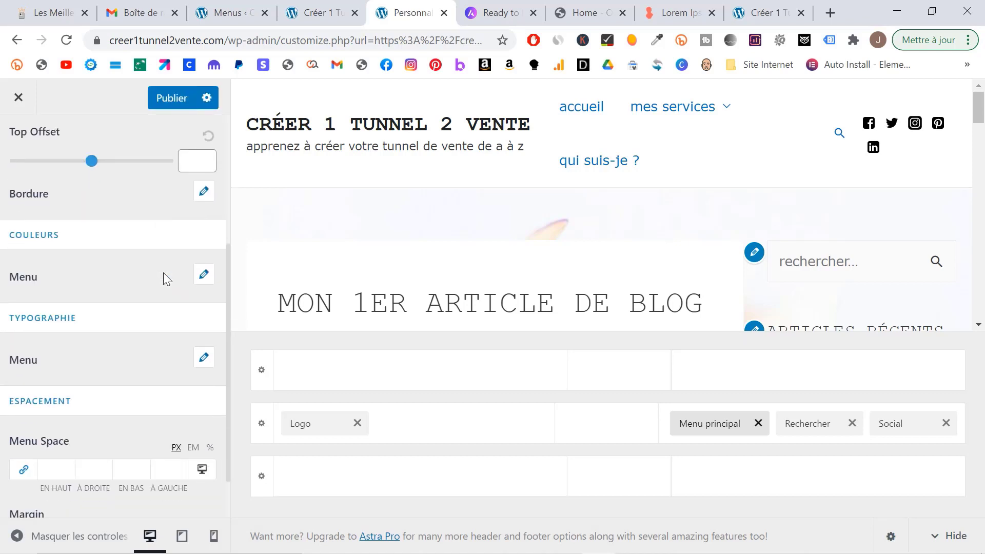
{"action": "left_click", "coordinate": [205, 275]}
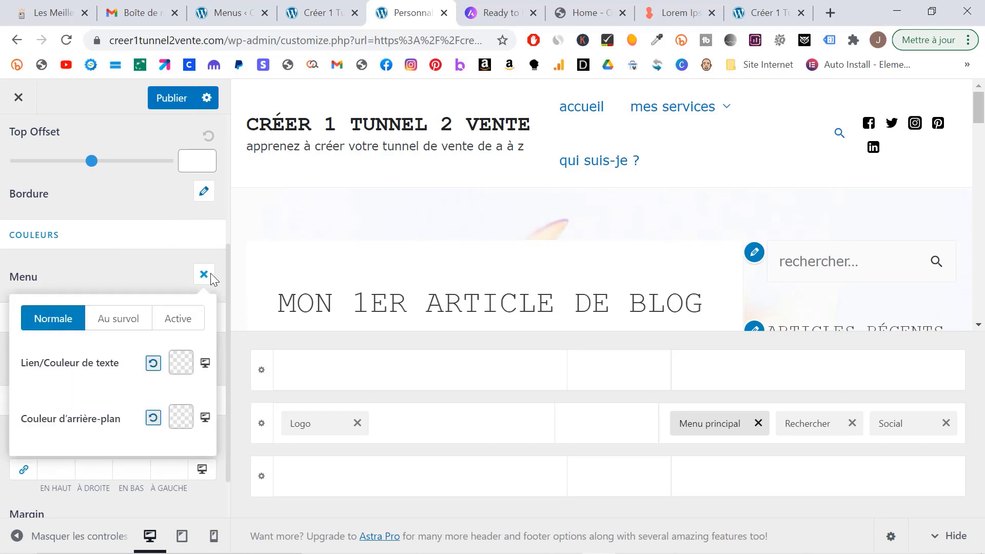
{"action": "left_click", "coordinate": [183, 369]}
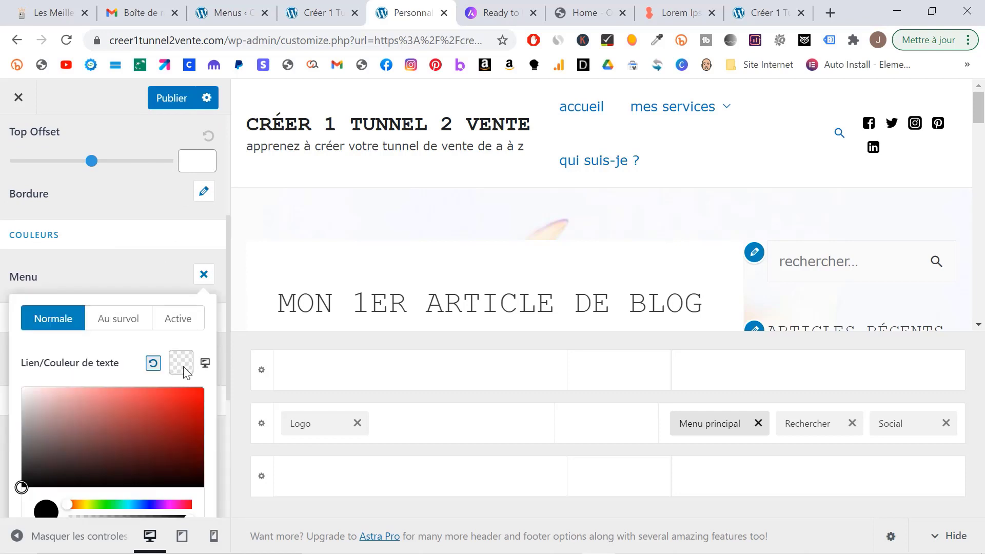
{"action": "left_click", "coordinate": [25, 464]}
{"action": "left_click_drag", "start_coordinate": [25, 459], "coordinate": [17, 430]}
{"action": "left_click", "coordinate": [17, 431]}
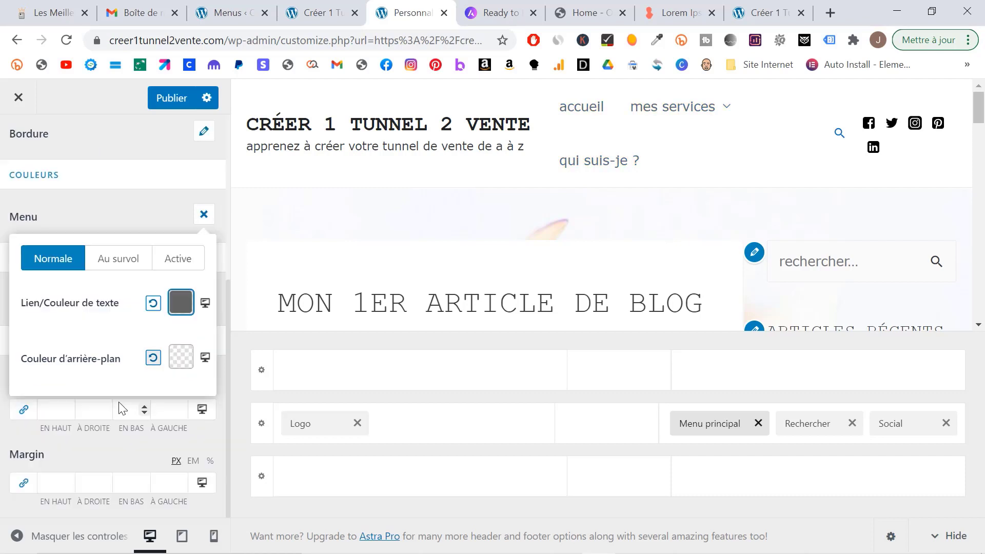
{"action": "left_click", "coordinate": [121, 407]}
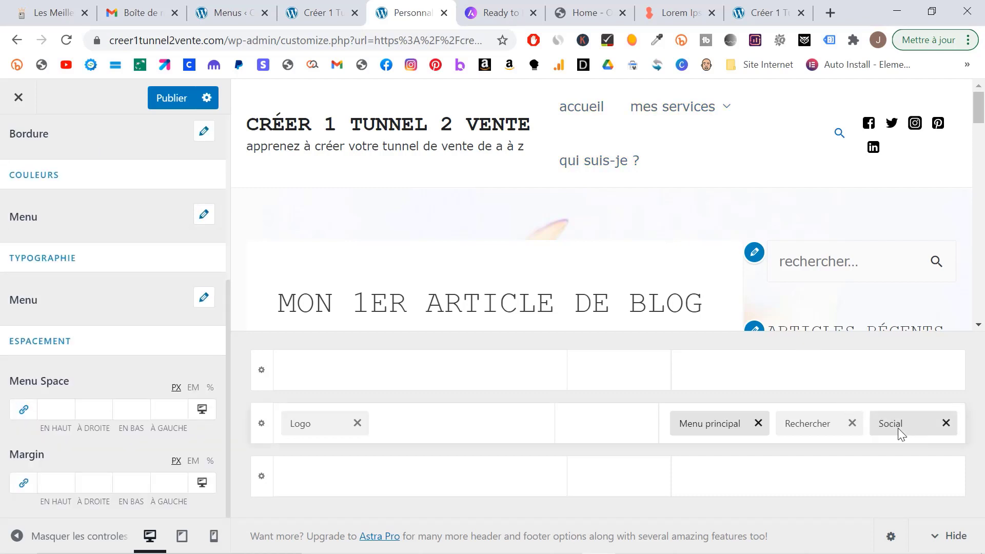
- Set the header search icon's colour to black #000000 and publish the changes
{"action": "left_click", "coordinate": [821, 430]}
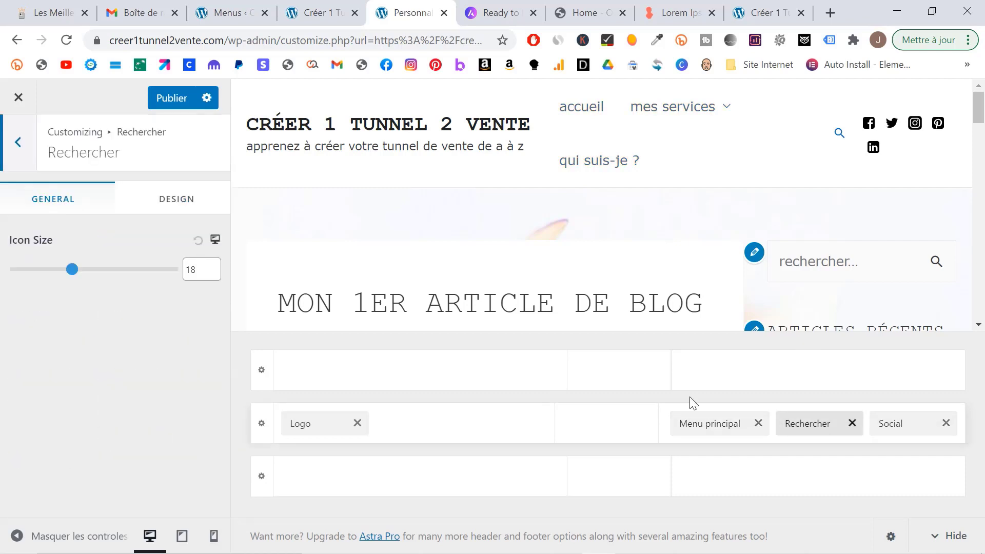
{"action": "left_click", "coordinate": [169, 203]}
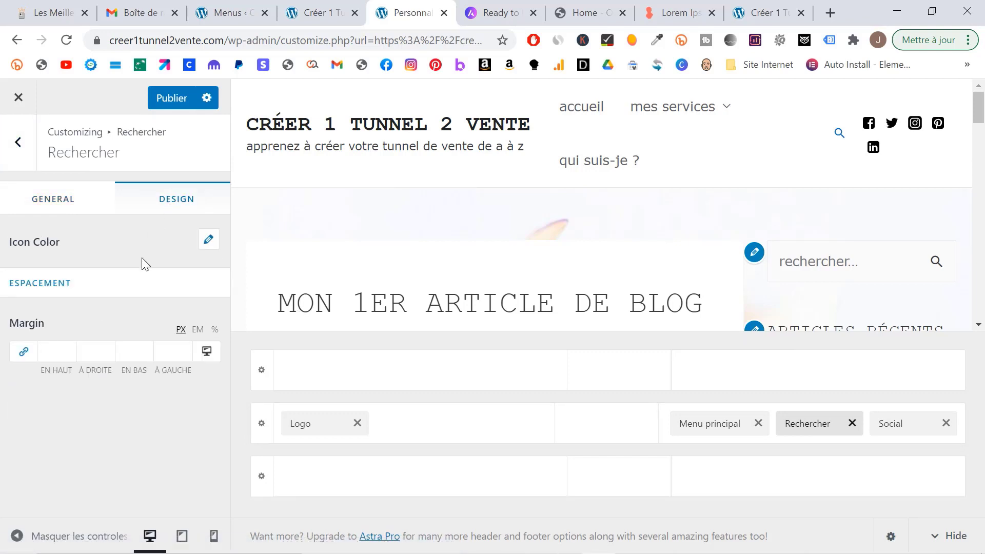
{"action": "left_click", "coordinate": [209, 240]}
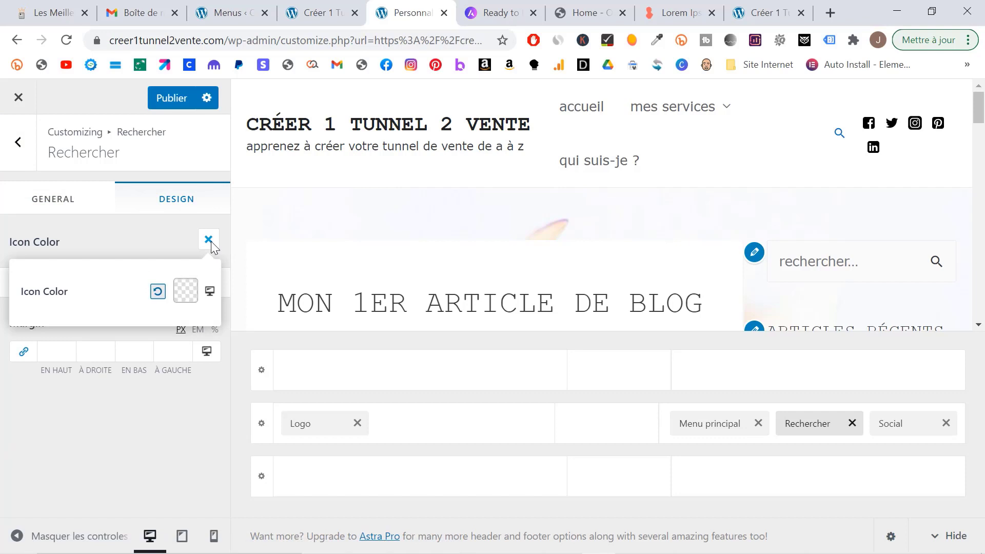
{"action": "left_click", "coordinate": [186, 289]}
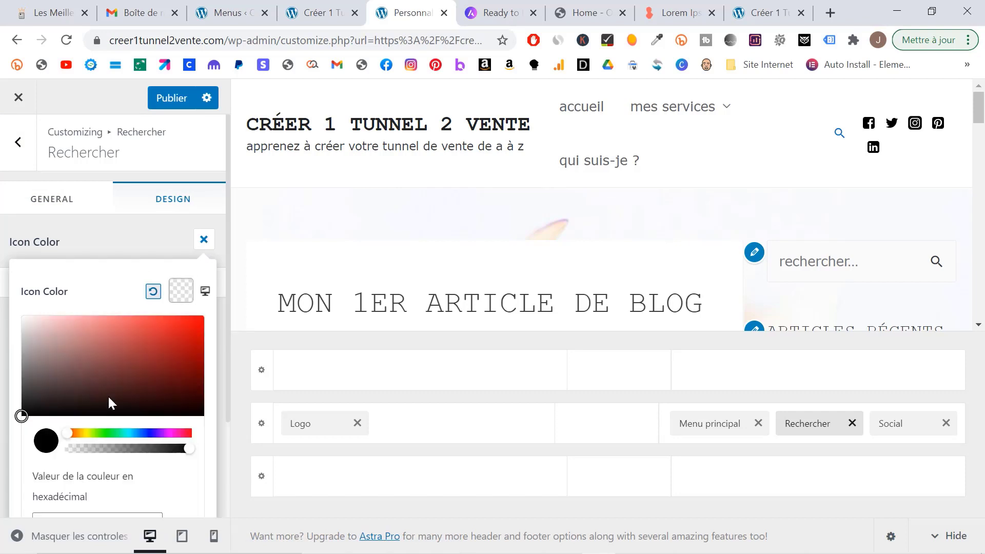
{"action": "scroll", "coordinate": [46, 446], "scroll_direction": "down", "scroll_amount": 3}
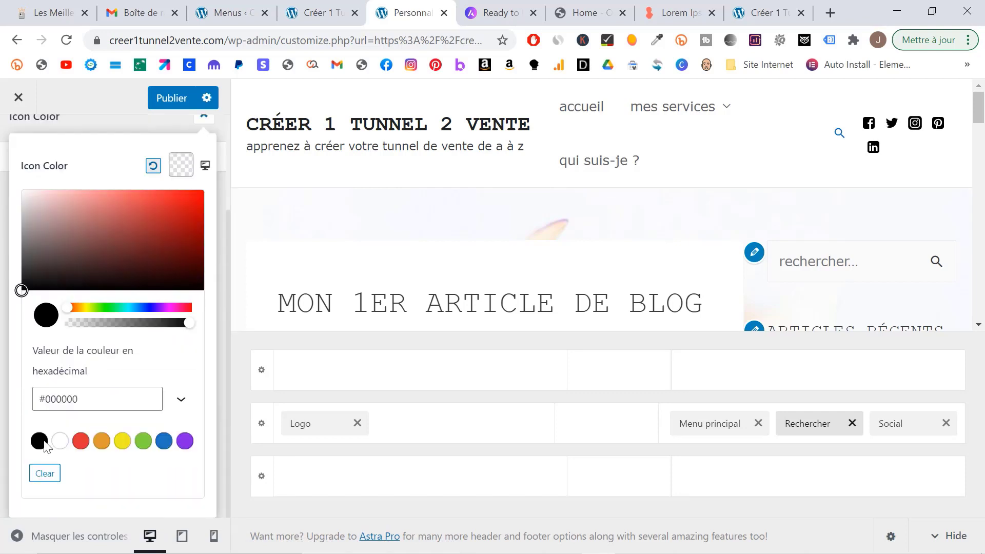
{"action": "left_click", "coordinate": [39, 442]}
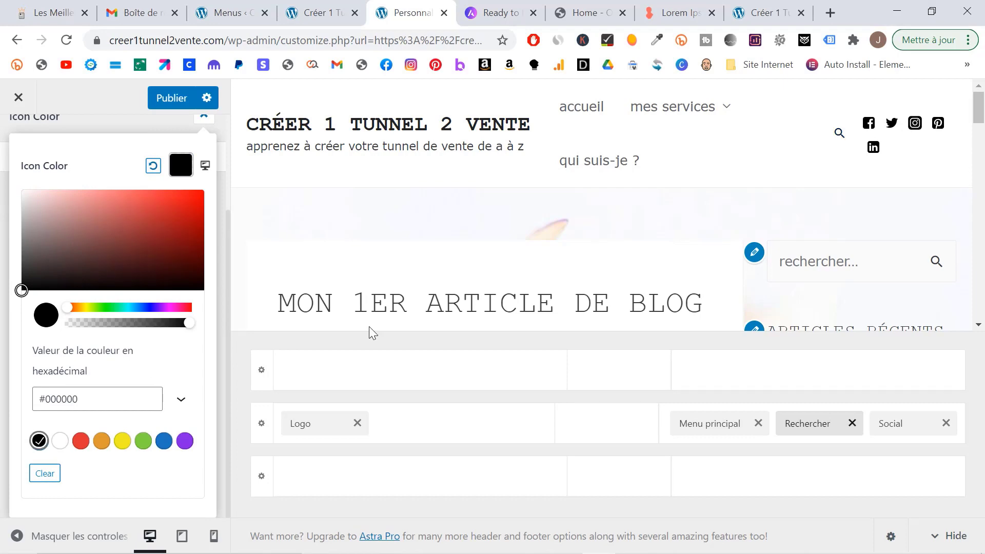
{"action": "left_click", "coordinate": [161, 100]}
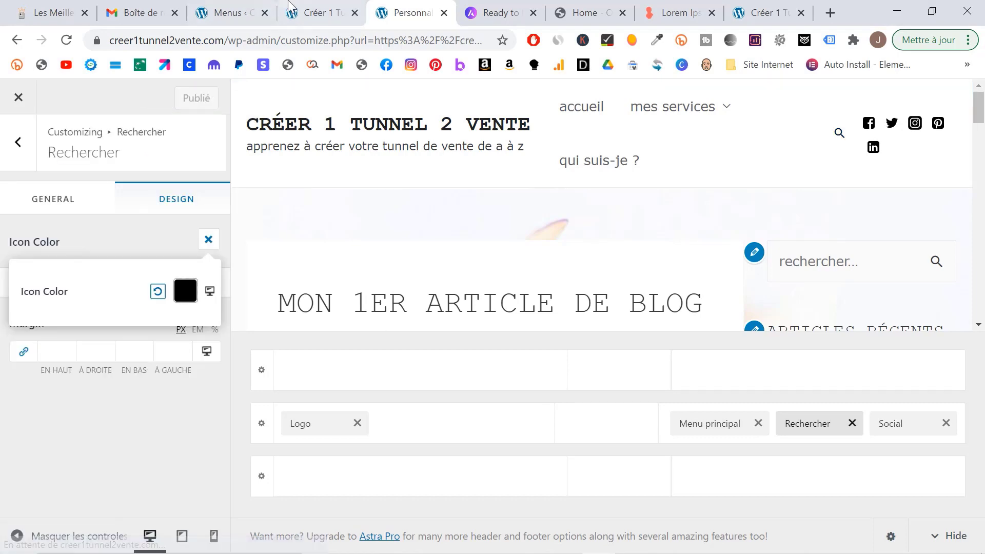
{"action": "left_click", "coordinate": [287, 11]}
{"action": "left_click", "coordinate": [236, 6]}
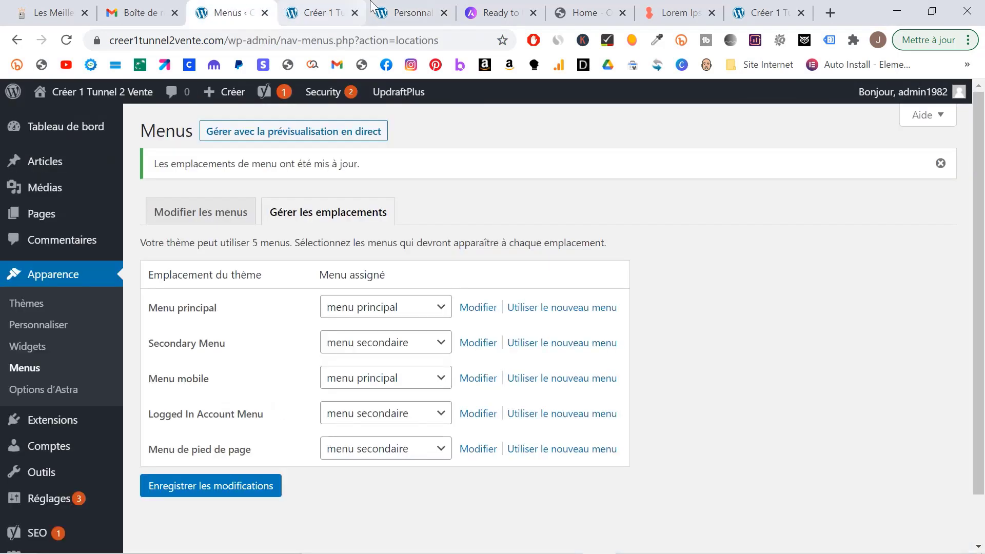
- Set the main menu's hover link colour to blue #4270b0 in the customizer
{"action": "left_click", "coordinate": [405, 11]}
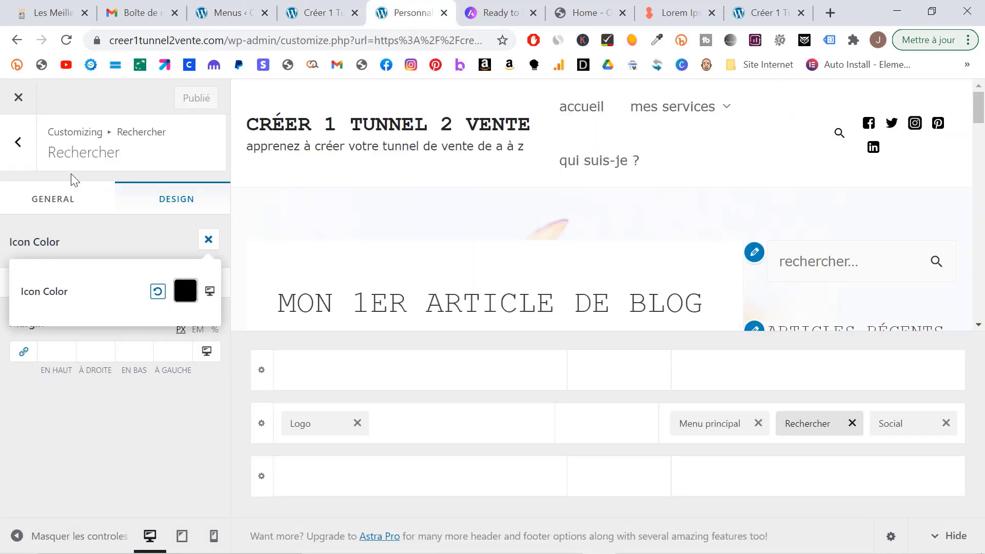
{"action": "left_click", "coordinate": [117, 221]}
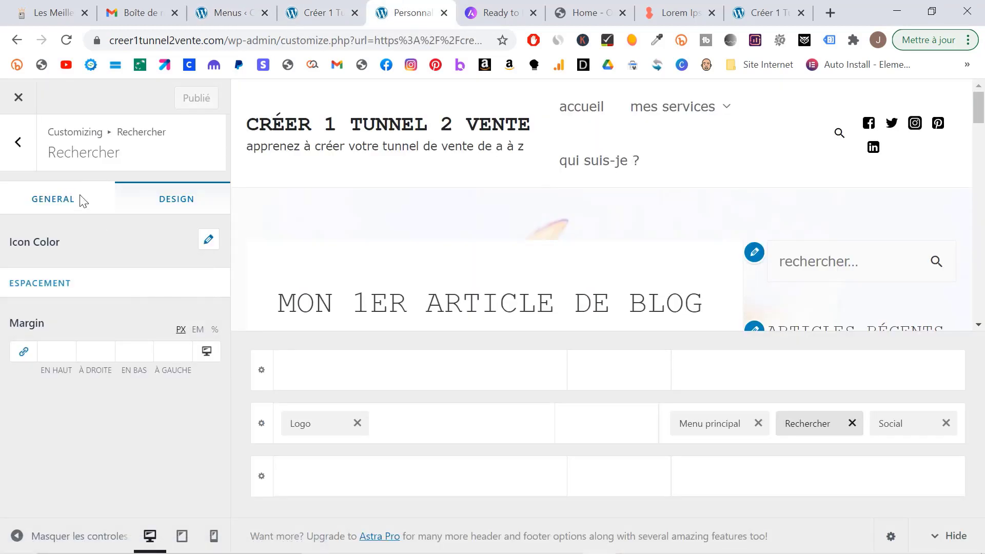
{"action": "left_click", "coordinate": [712, 430]}
{"action": "scroll", "coordinate": [183, 213], "scroll_direction": "down", "scroll_amount": 5}
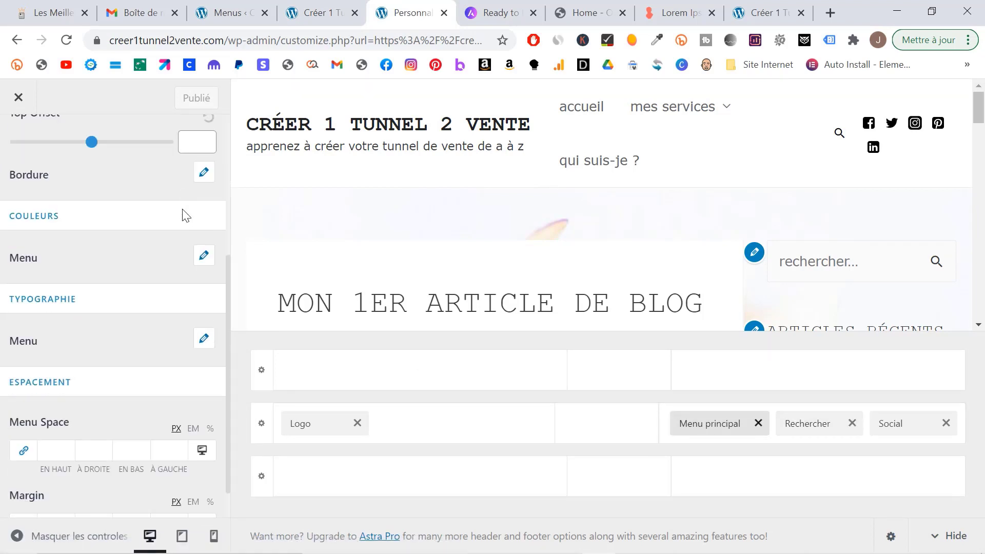
{"action": "left_click", "coordinate": [204, 216]}
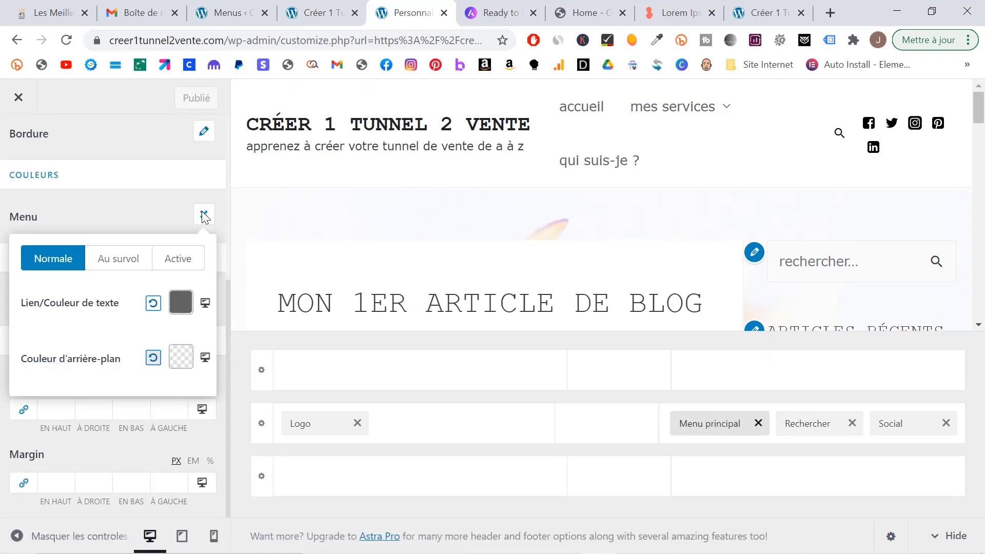
{"action": "left_click", "coordinate": [121, 254]}
{"action": "left_click", "coordinate": [181, 303]}
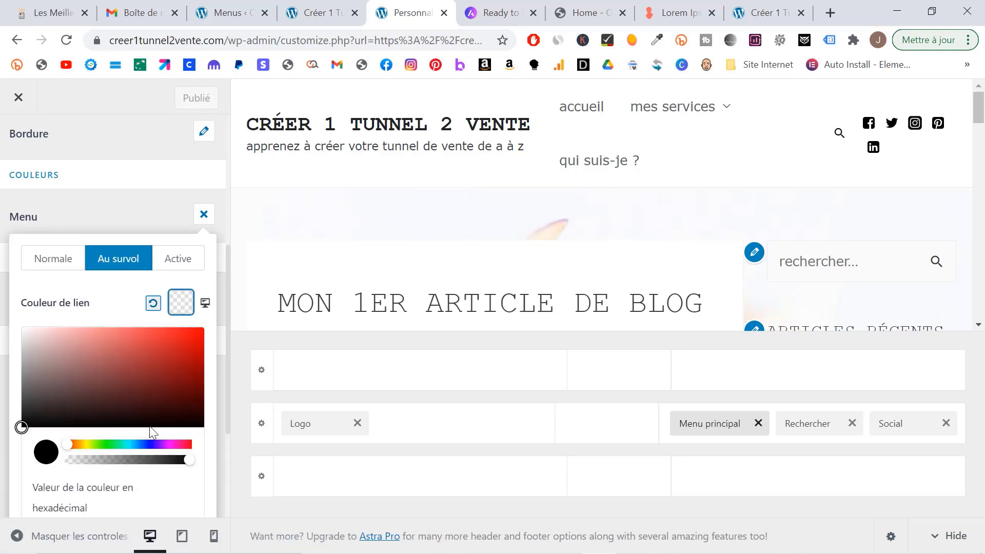
{"action": "left_click", "coordinate": [149, 445]}
{"action": "left_click", "coordinate": [134, 358]}
{"action": "scroll", "coordinate": [135, 358], "scroll_direction": "down", "scroll_amount": 3}
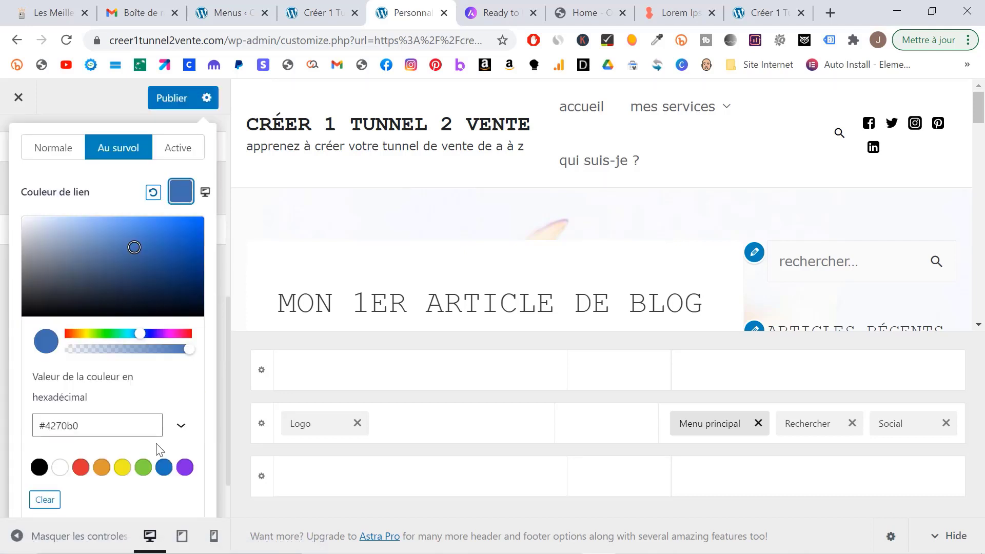
- Publish the main menu colours and check the hover effect and the mes services submenu on the reloaded live home page
{"action": "left_click", "coordinate": [182, 88]}
{"action": "left_click", "coordinate": [315, 12]}
{"action": "left_click", "coordinate": [66, 40]}
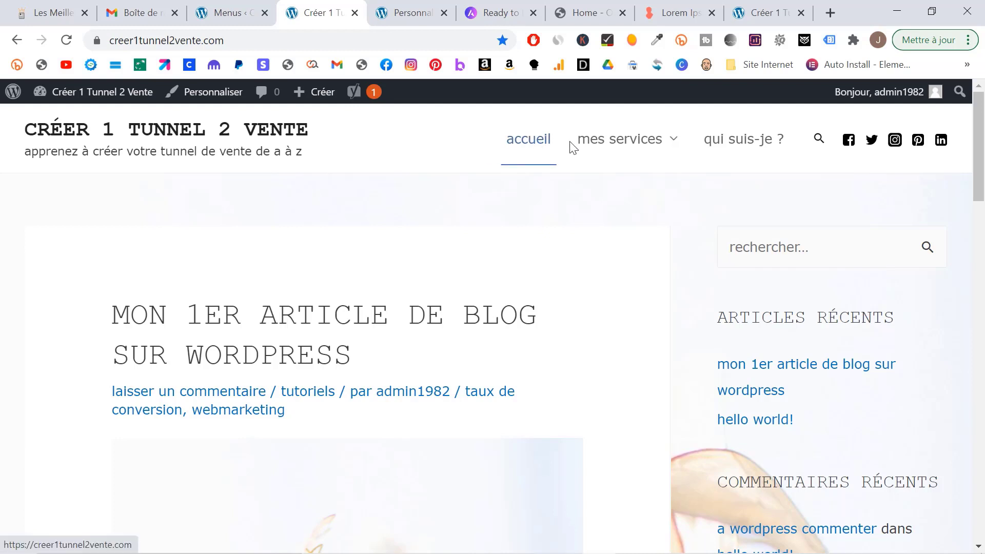
{"action": "mouse_move", "coordinate": [631, 146]}
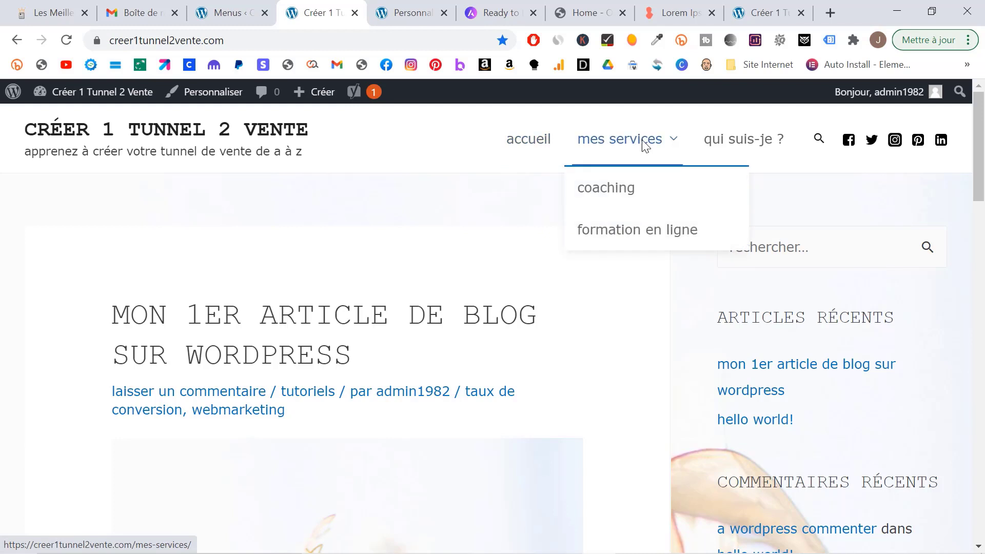